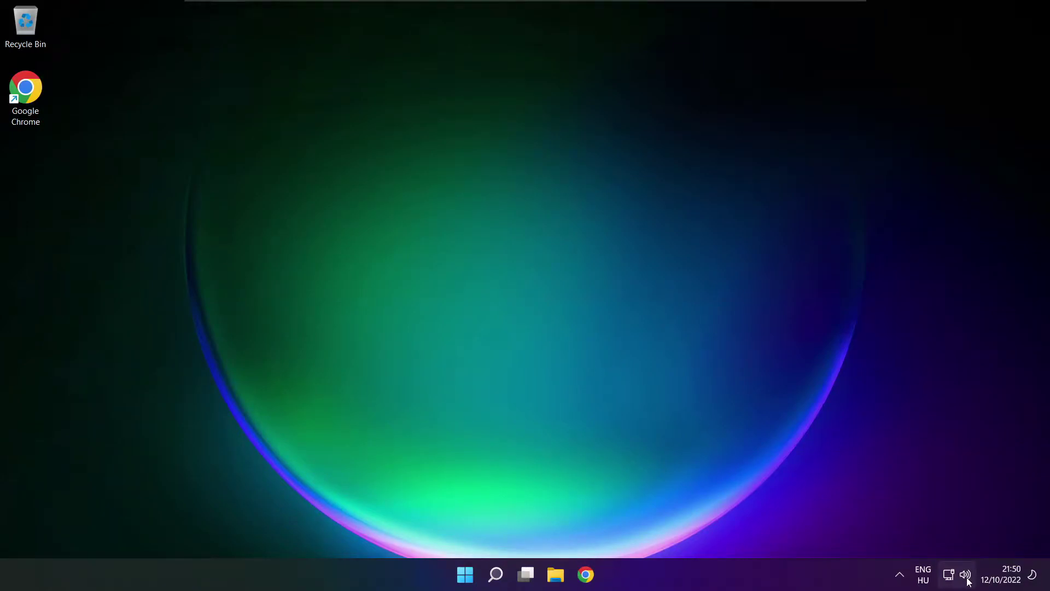
- Switch the output device from CABLE Input to Speakers (High Definition Audio Device) in Quick Settings
click(953, 579)
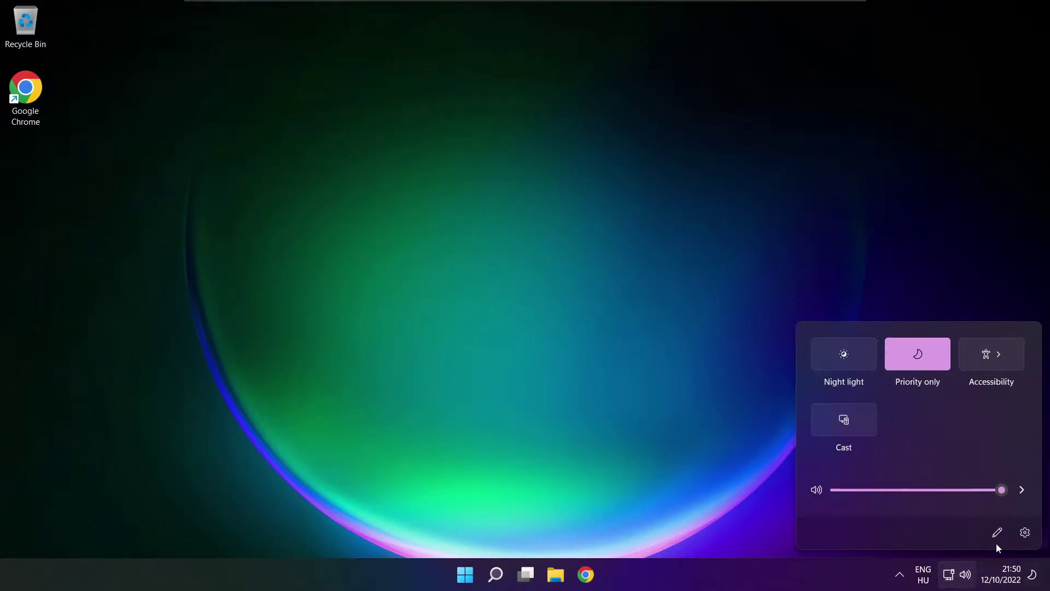
click(1022, 490)
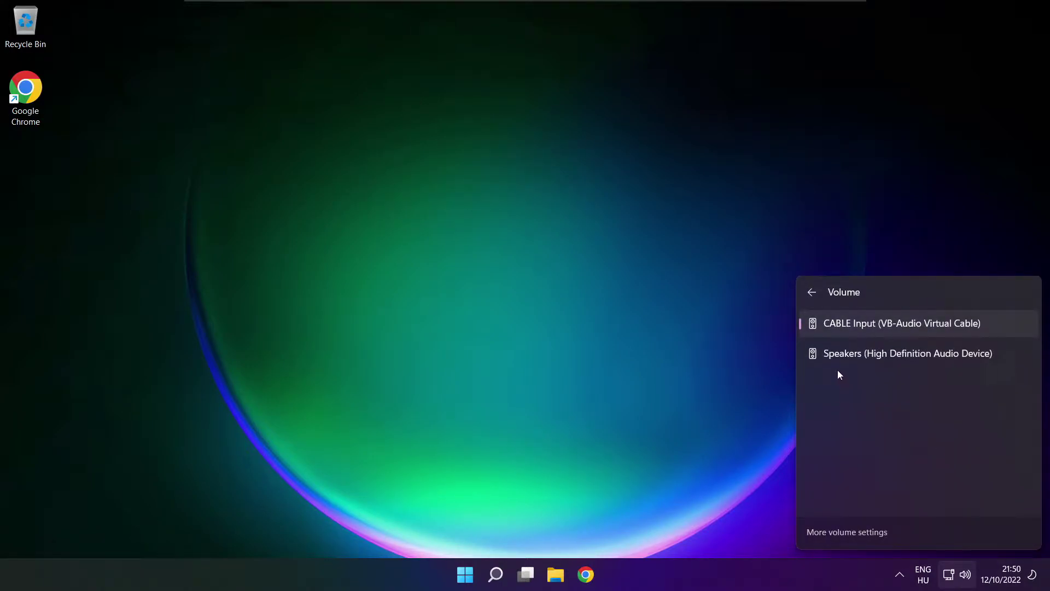
click(1003, 359)
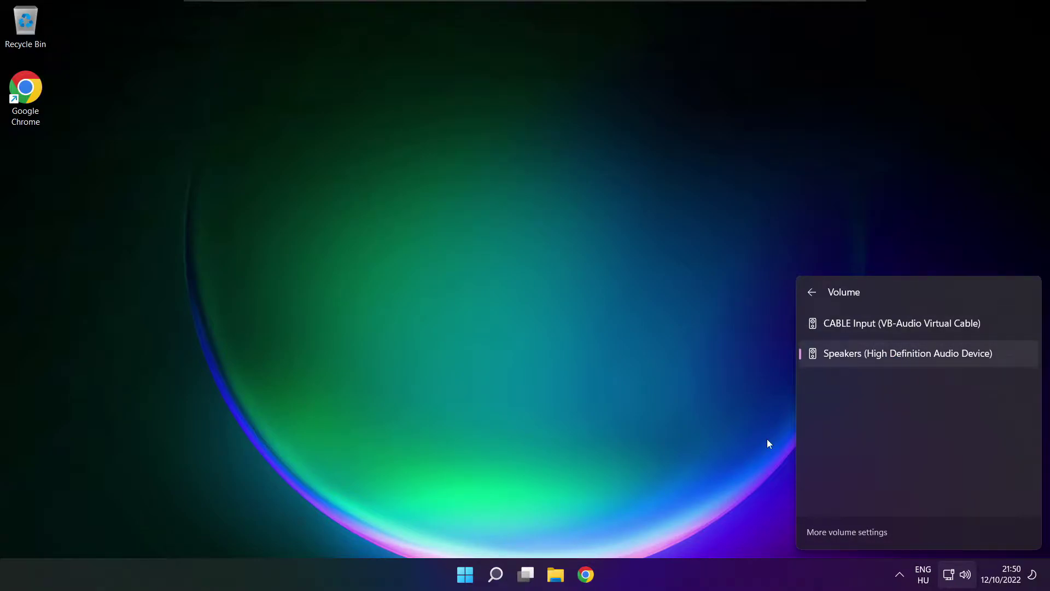
click(555, 319)
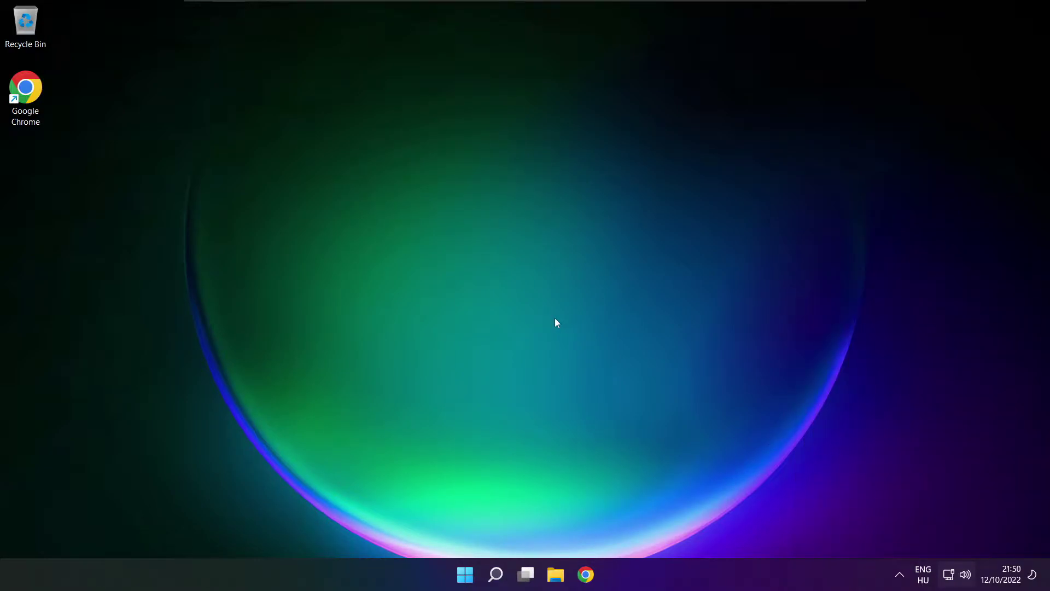
- Check the Start power options, then open System > Sound settings from the Quick Settings device list
click(465, 574)
click(695, 526)
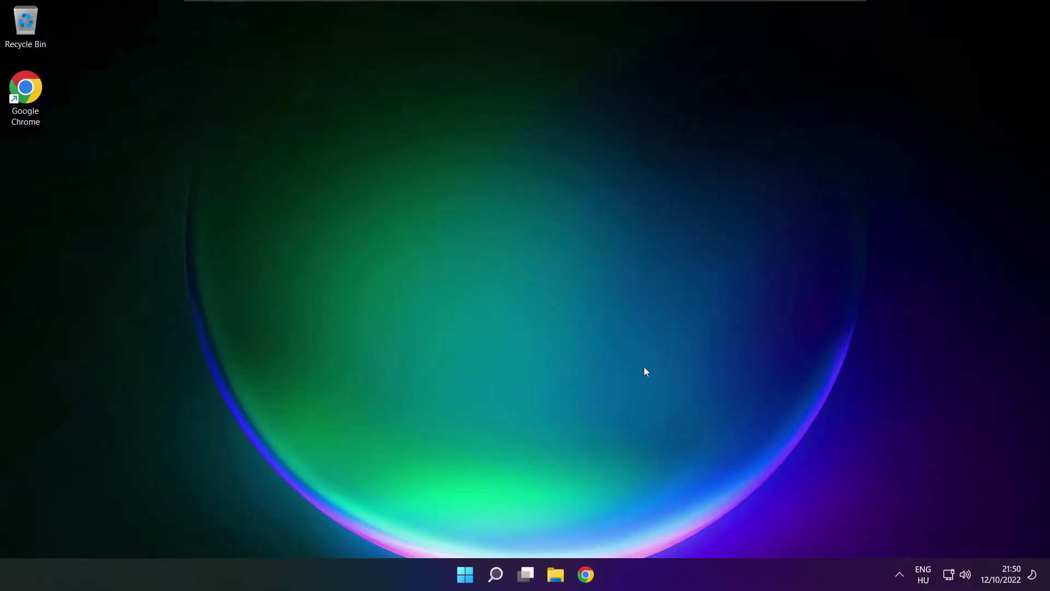
click(966, 575)
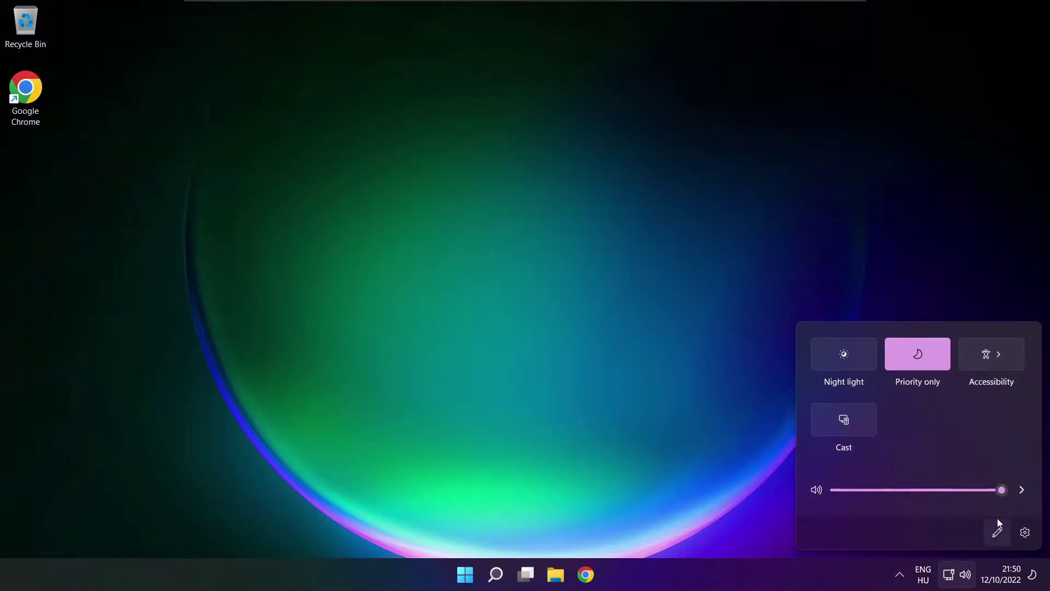
click(1022, 490)
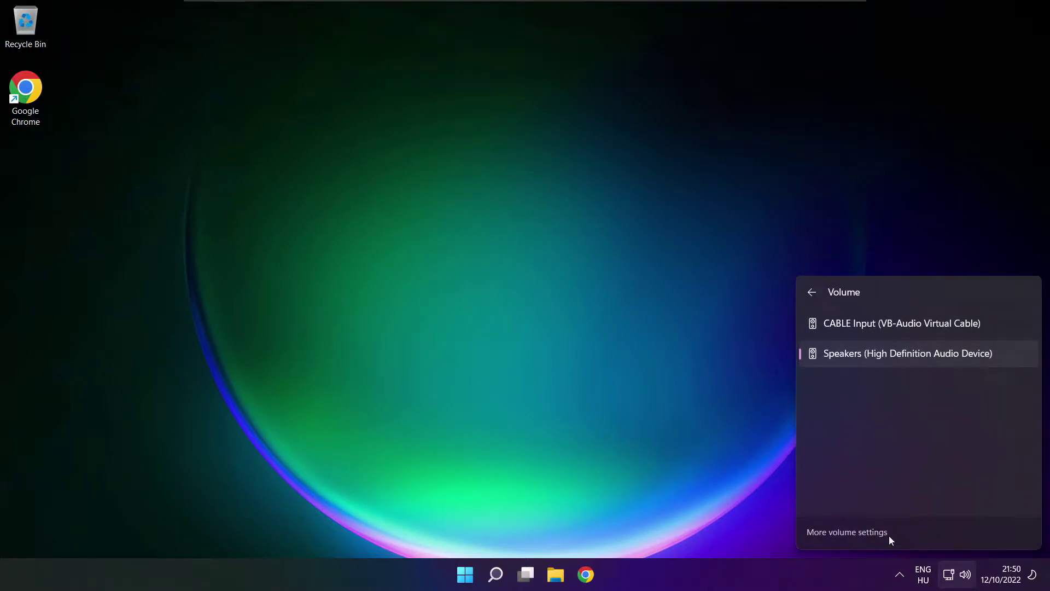
click(850, 533)
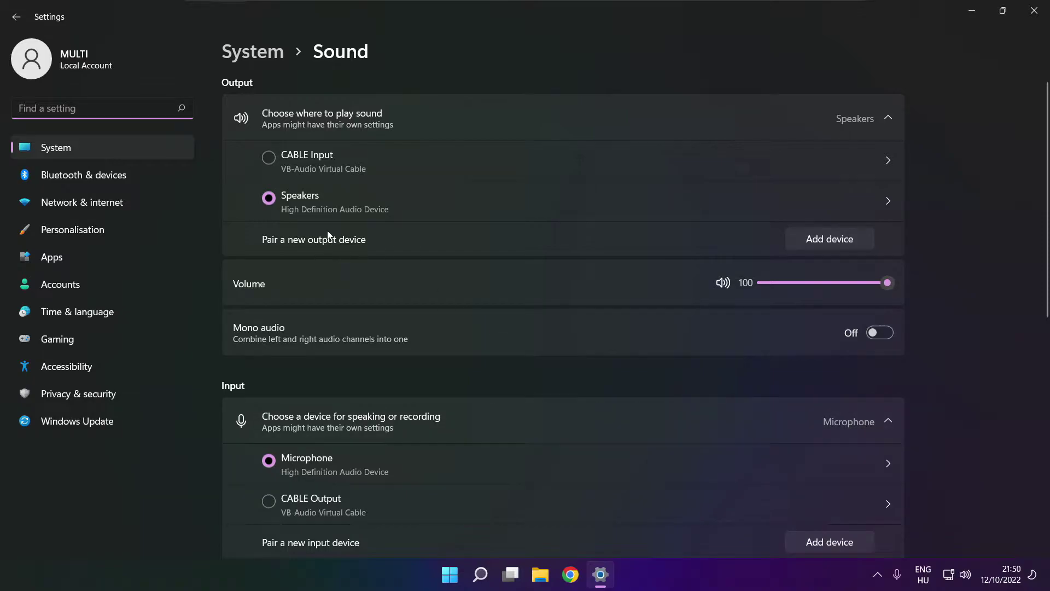
- Test the output volume slider, leaving it at 100, and scroll down to Advanced sound options
click(280, 198)
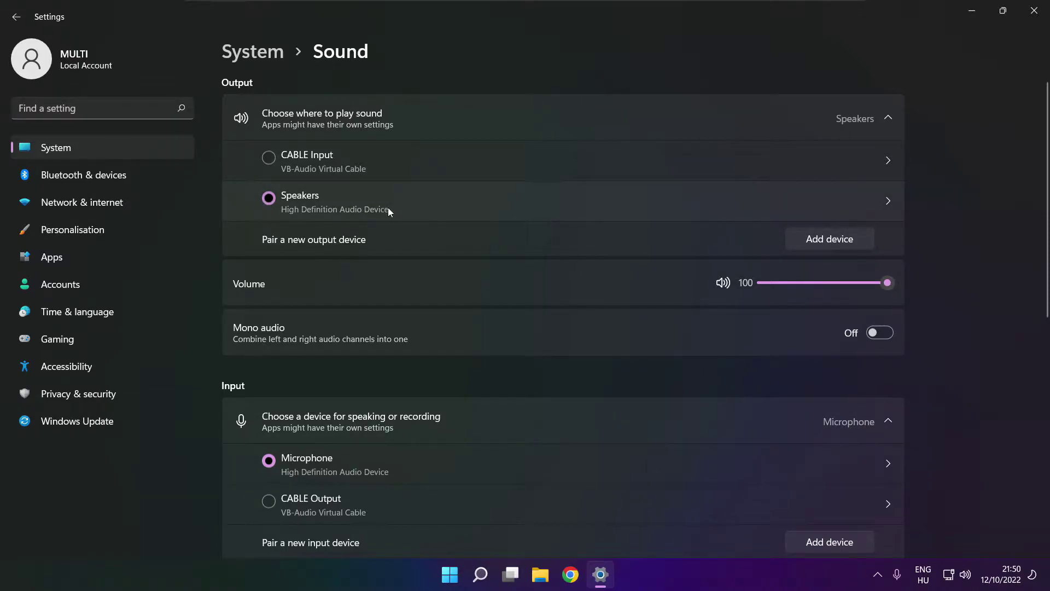
drag(878, 283, 907, 282)
drag(1047, 278, 1042, 458)
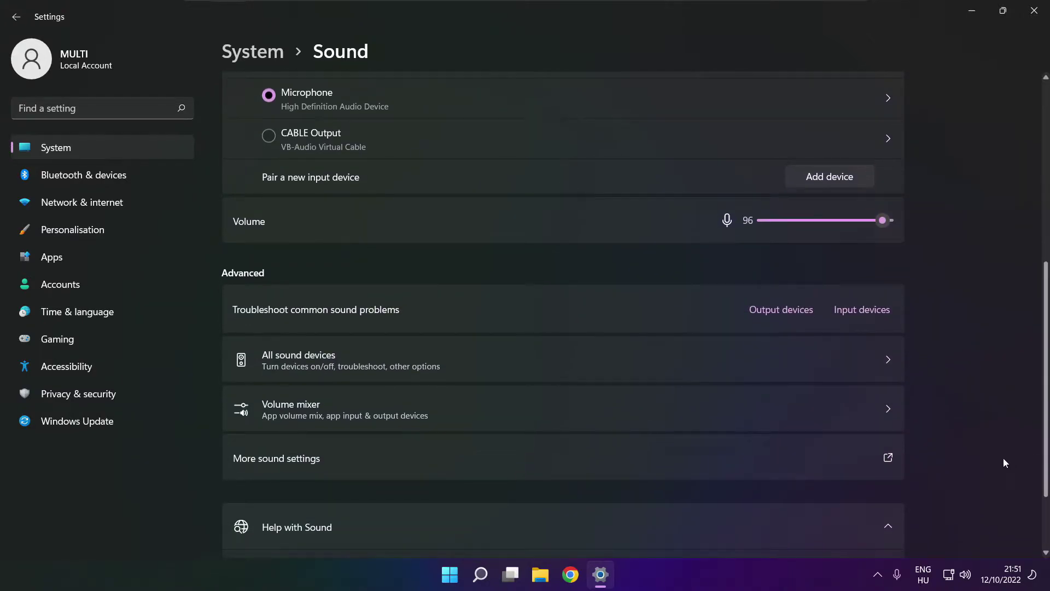
- Disable the CABLE Input playback device in the classic Sound dialog and select Speakers
click(432, 466)
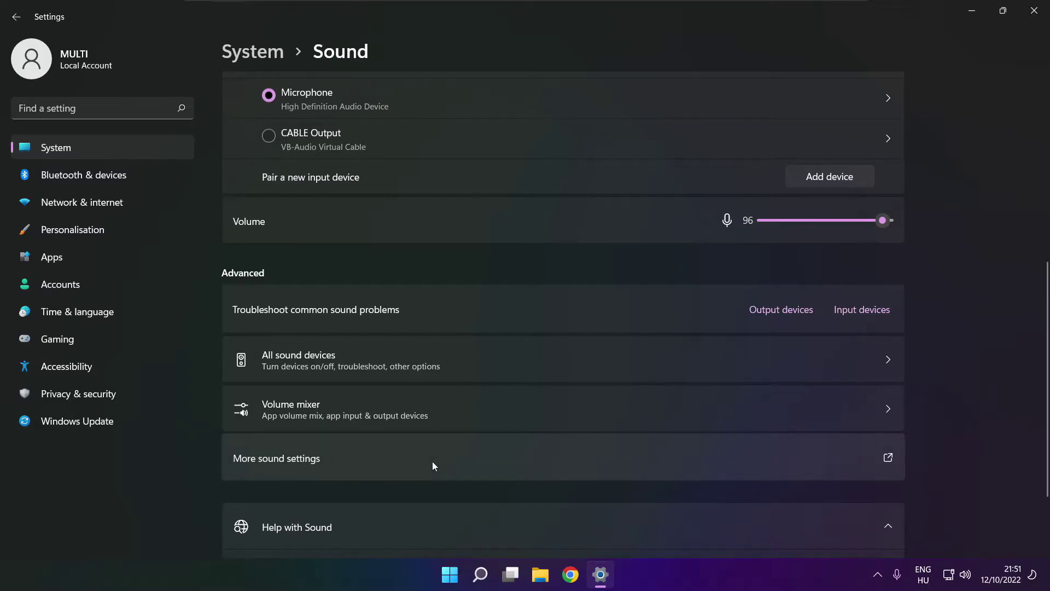
click(436, 250)
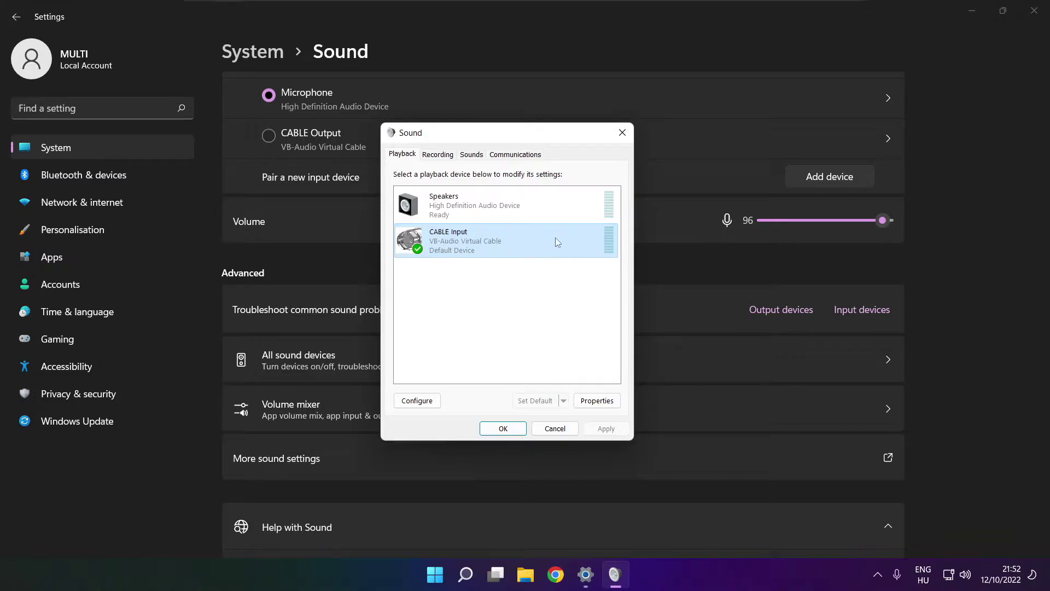
right_click(555, 239)
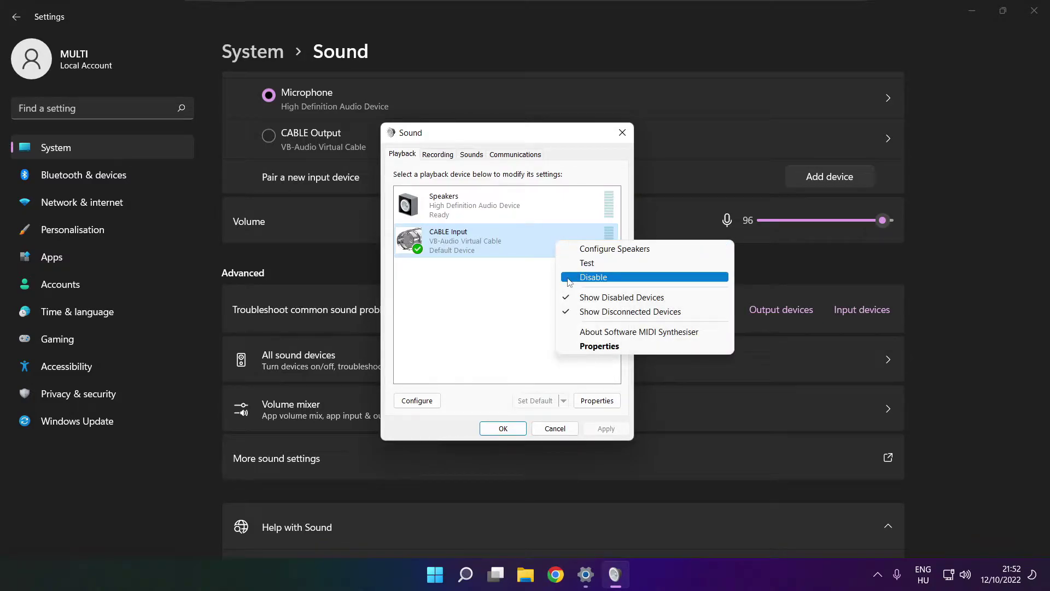
click(608, 278)
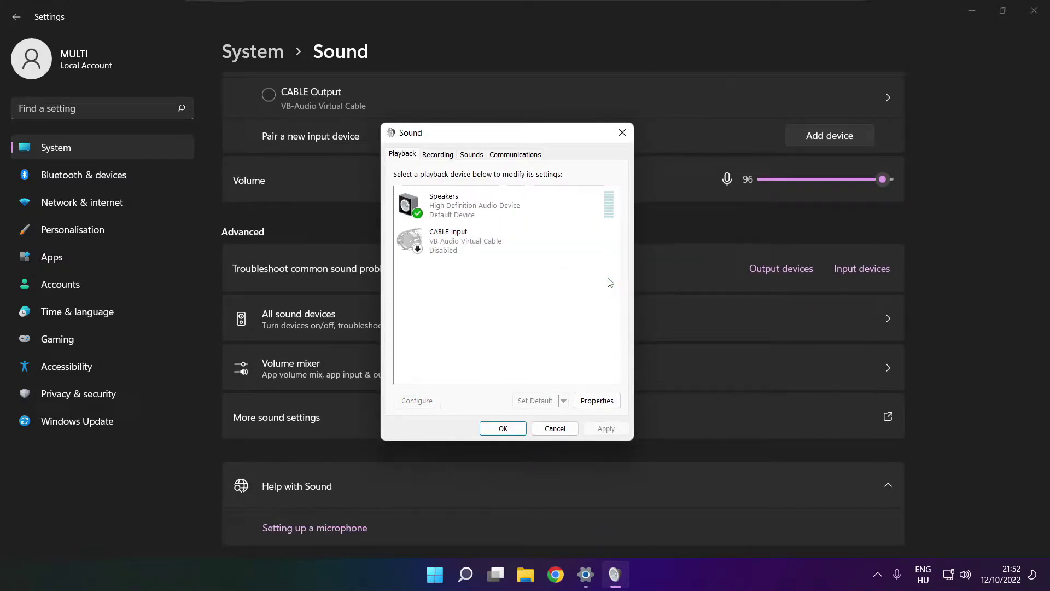
click(465, 208)
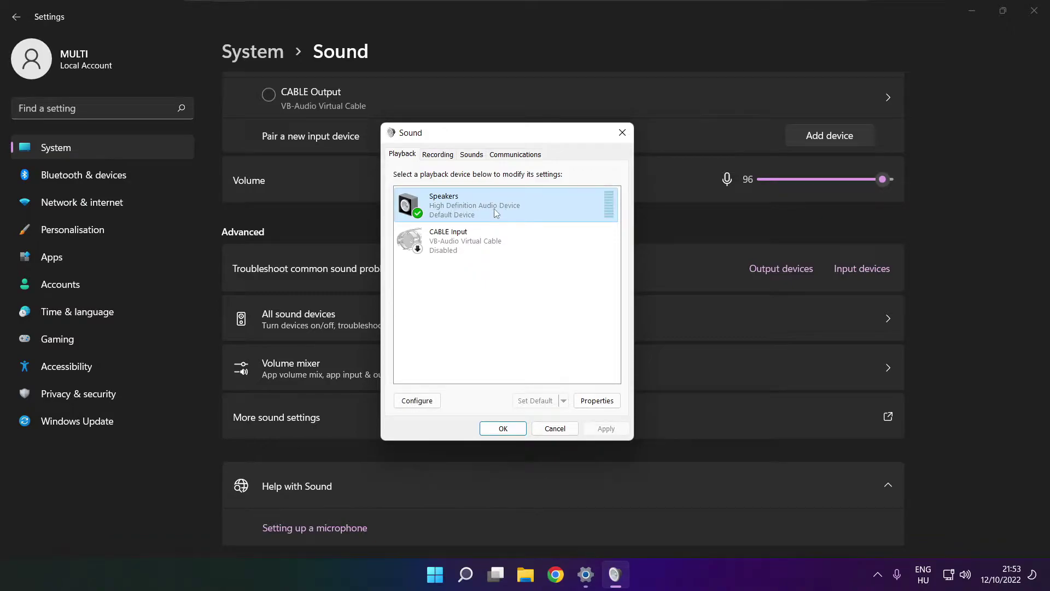
- Configure the Speakers as 7.1 Surround, keeping all optional and full-range speakers
right_click(509, 210)
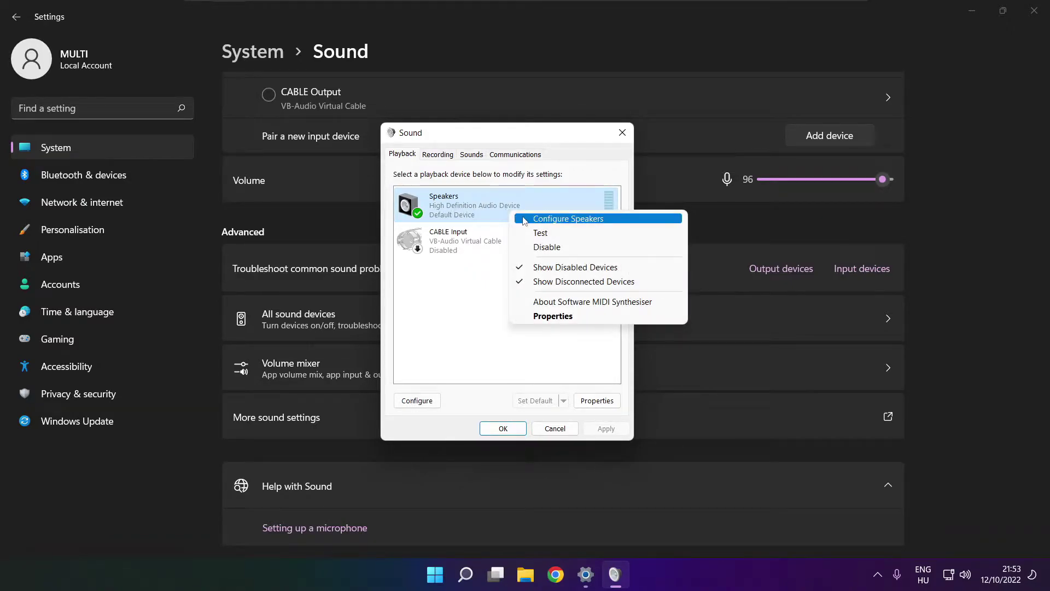
click(579, 220)
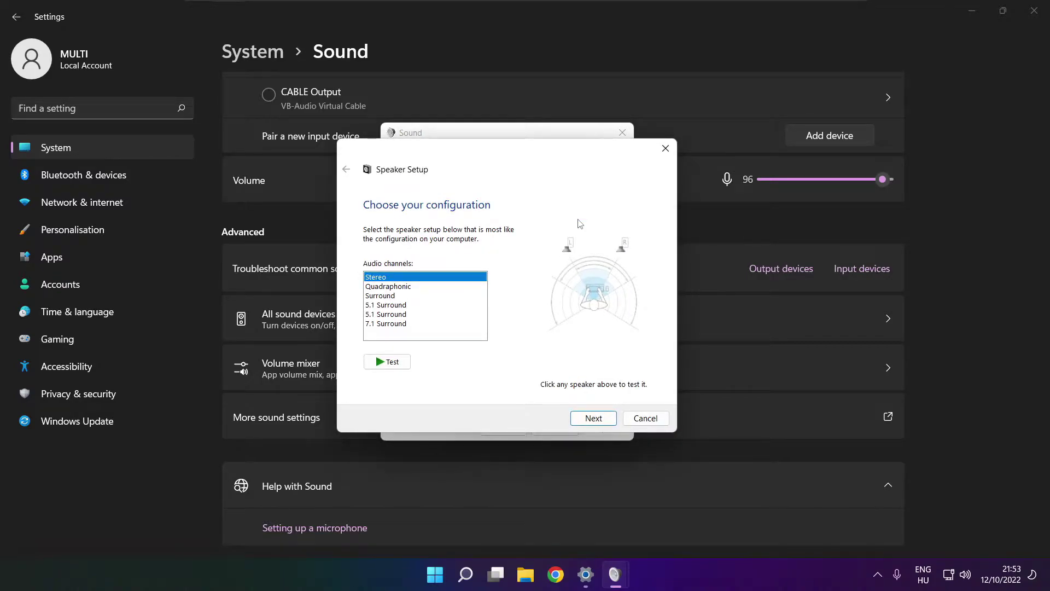
click(390, 323)
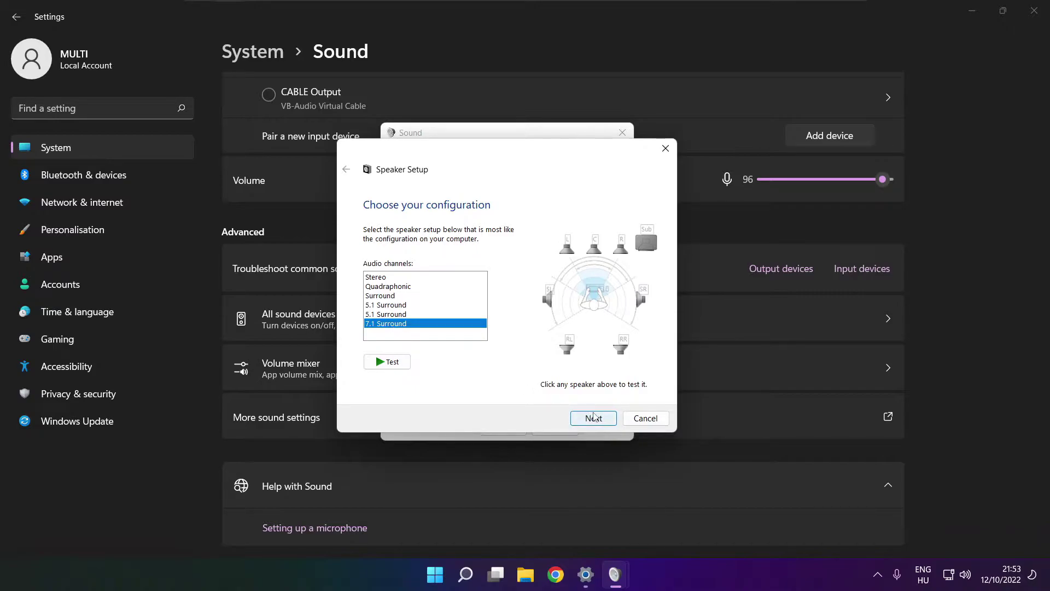
click(594, 420)
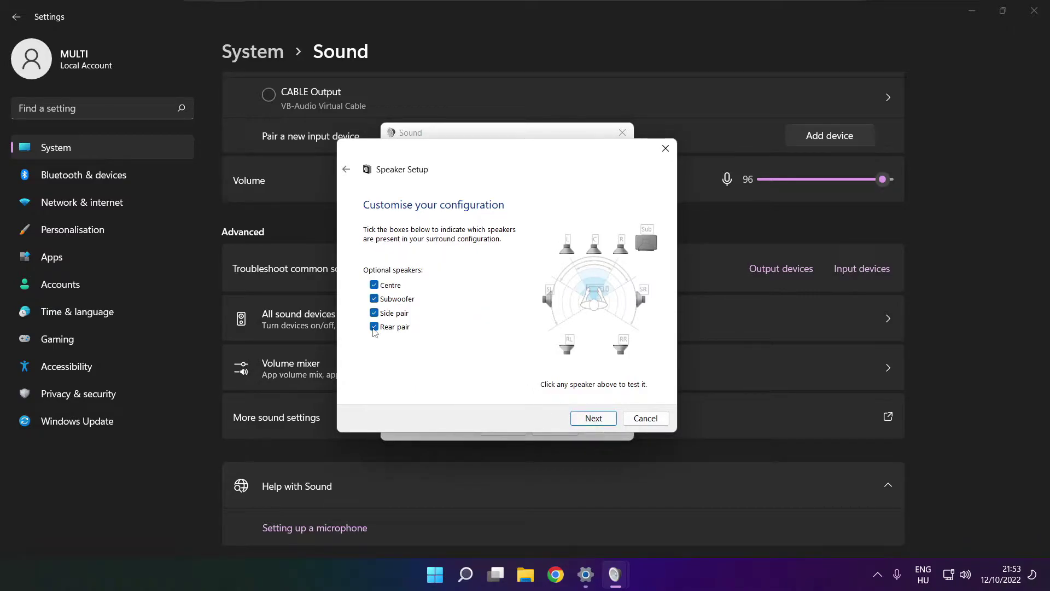
click(590, 420)
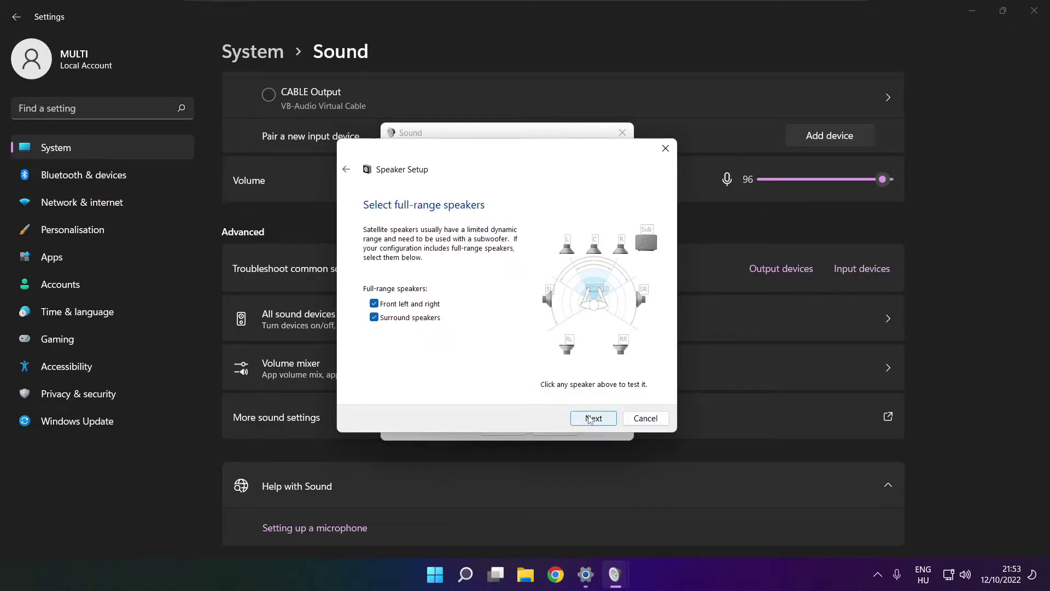
click(590, 420)
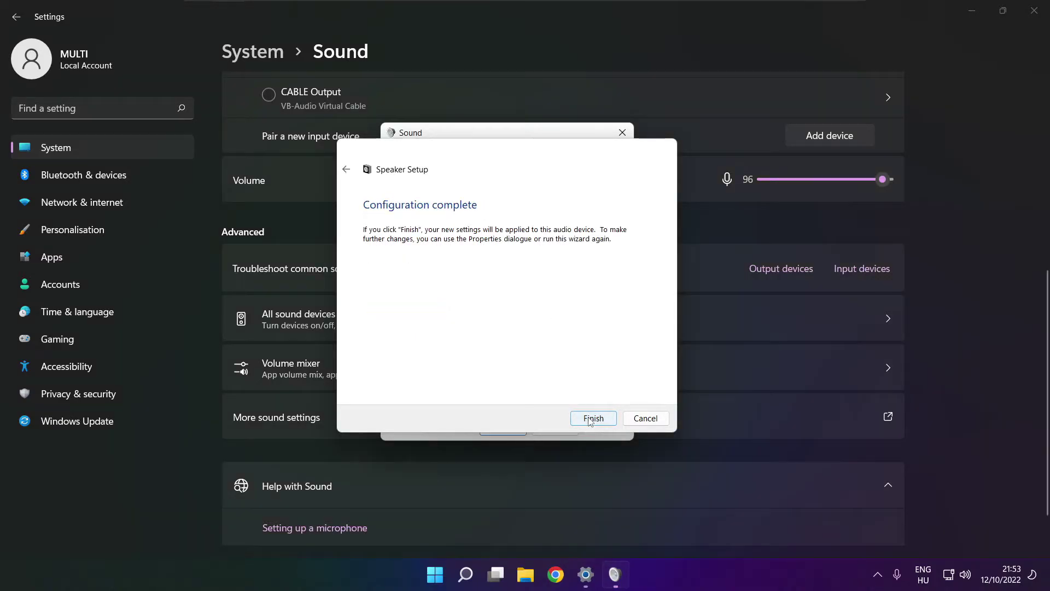
click(590, 420)
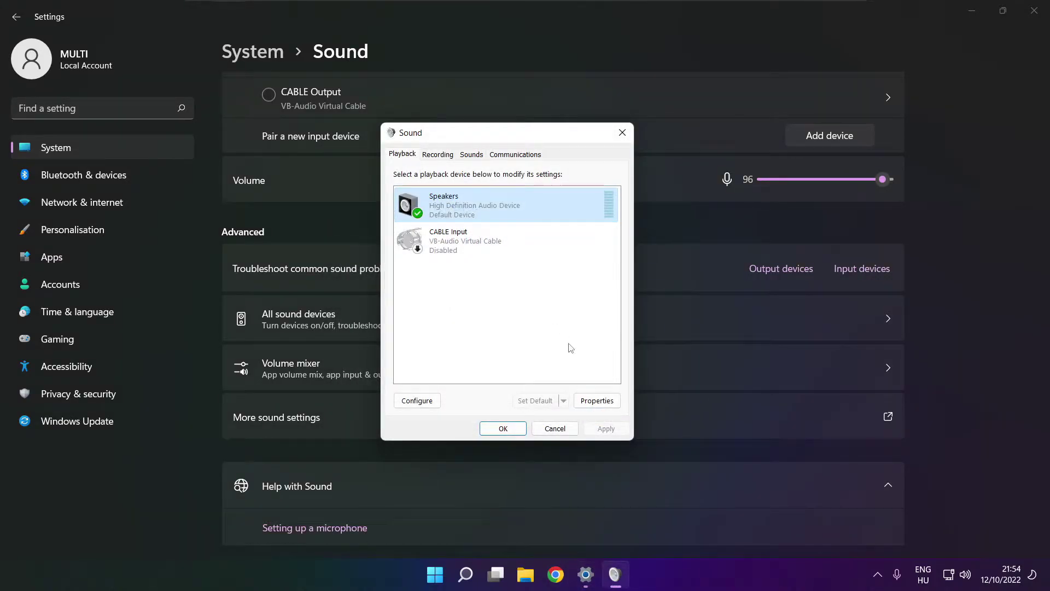
- Turn on Disable all enhancements in Speakers Properties and apply the change
click(597, 400)
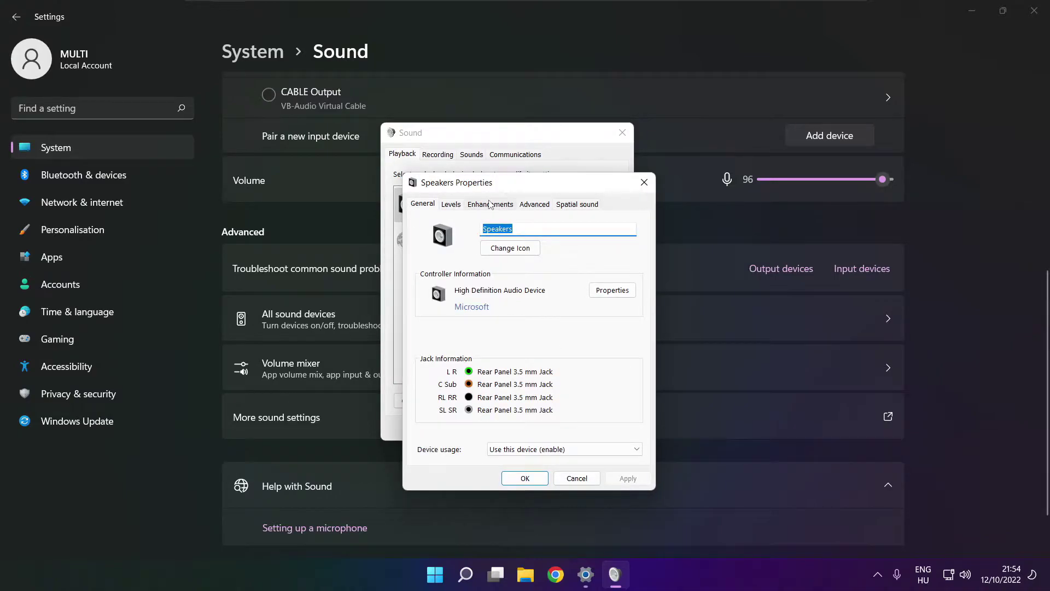
drag(495, 184, 474, 151)
click(439, 173)
click(462, 172)
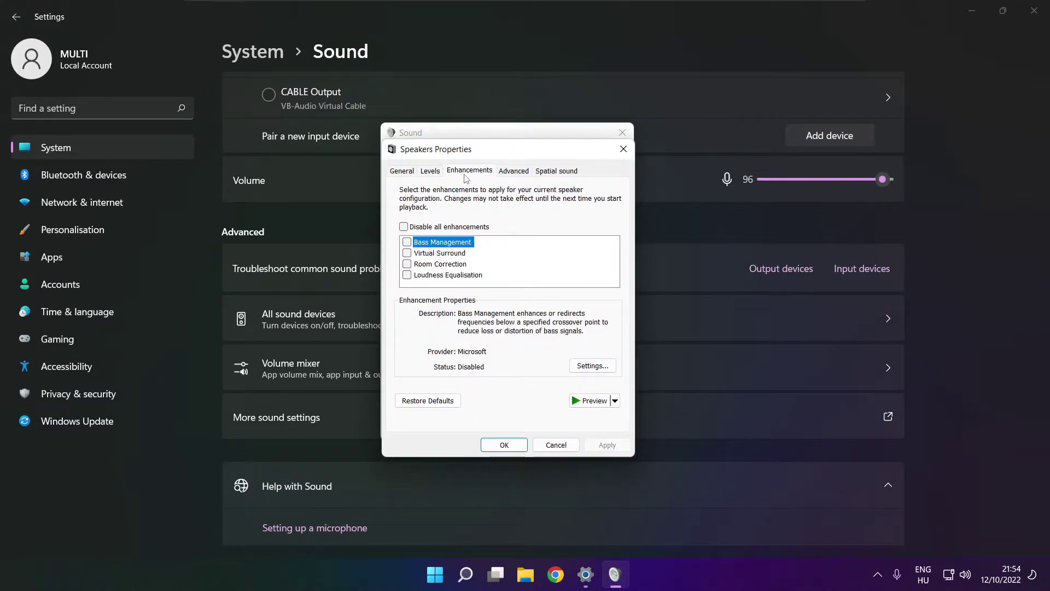
click(405, 227)
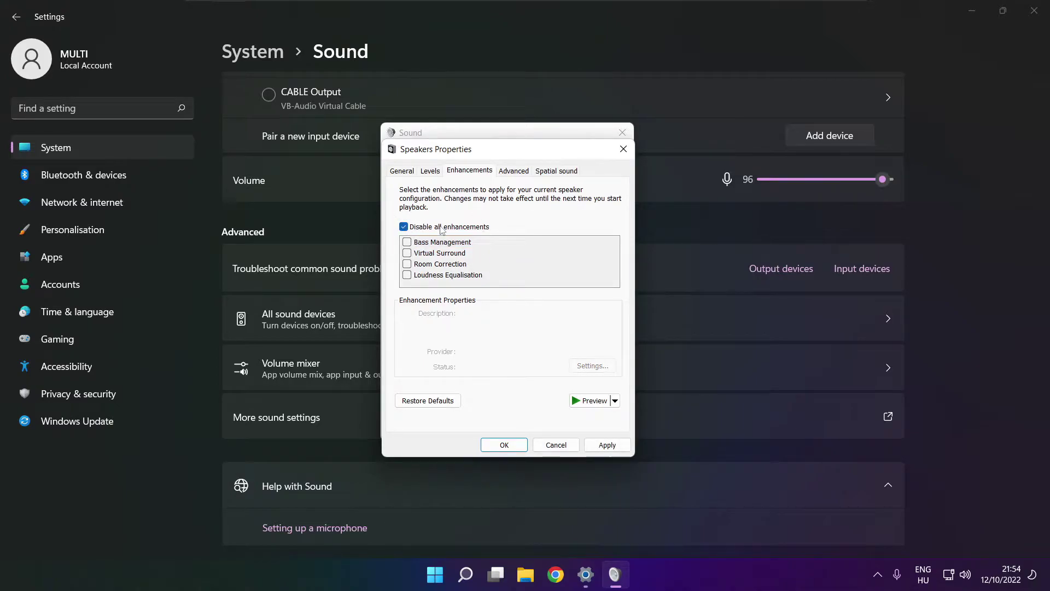
click(607, 445)
click(511, 174)
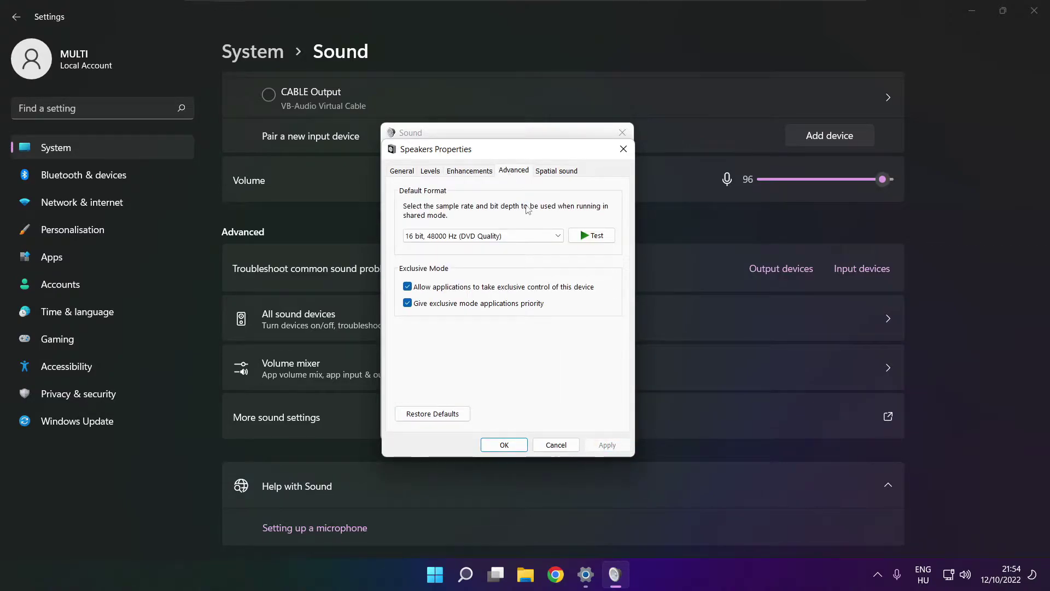
- Keep the 16 bit, 48000 Hz (DVD Quality) default format and close both sound dialogs with OK
click(557, 238)
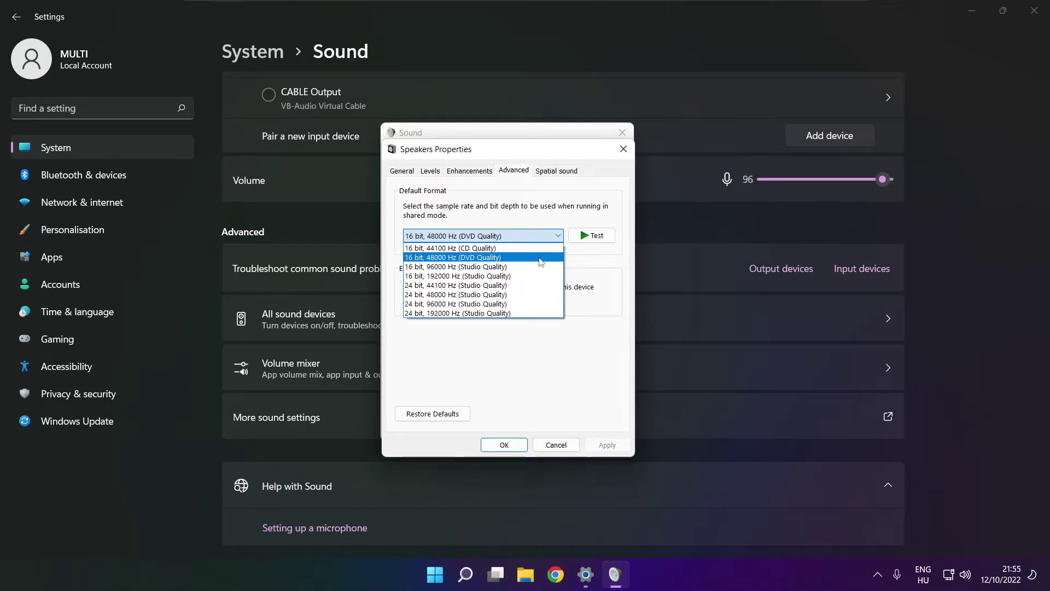
click(539, 258)
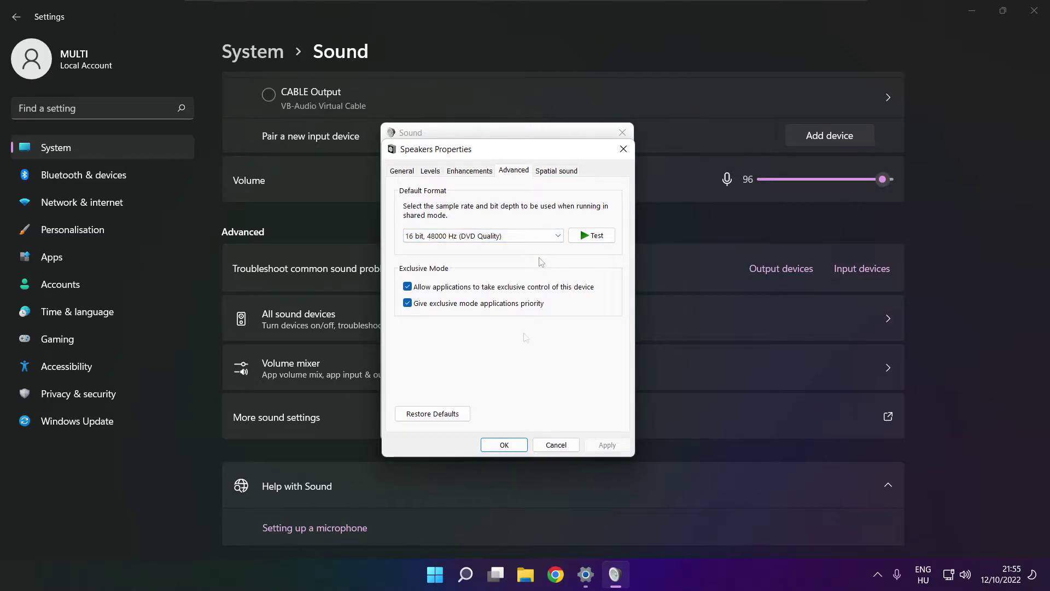
click(503, 444)
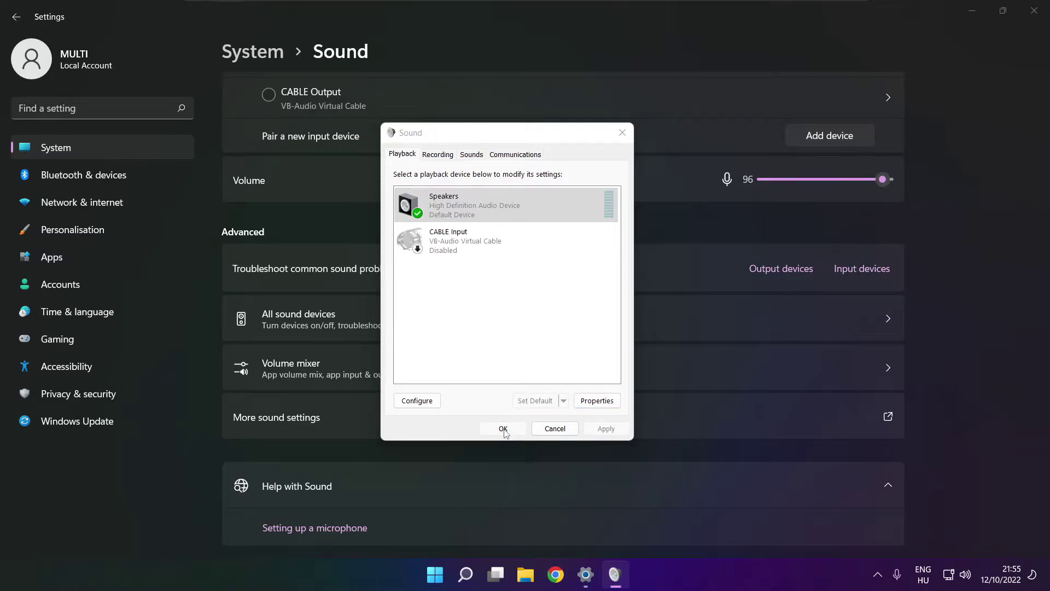
click(503, 428)
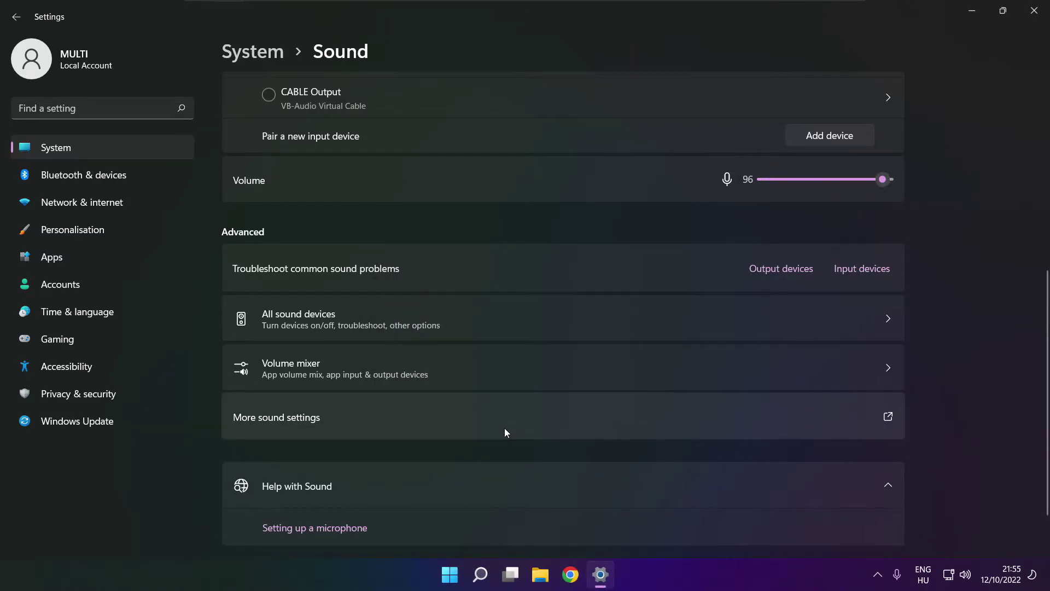
- Close Settings and launch Device Manager by searching 'device manager'
click(1045, 18)
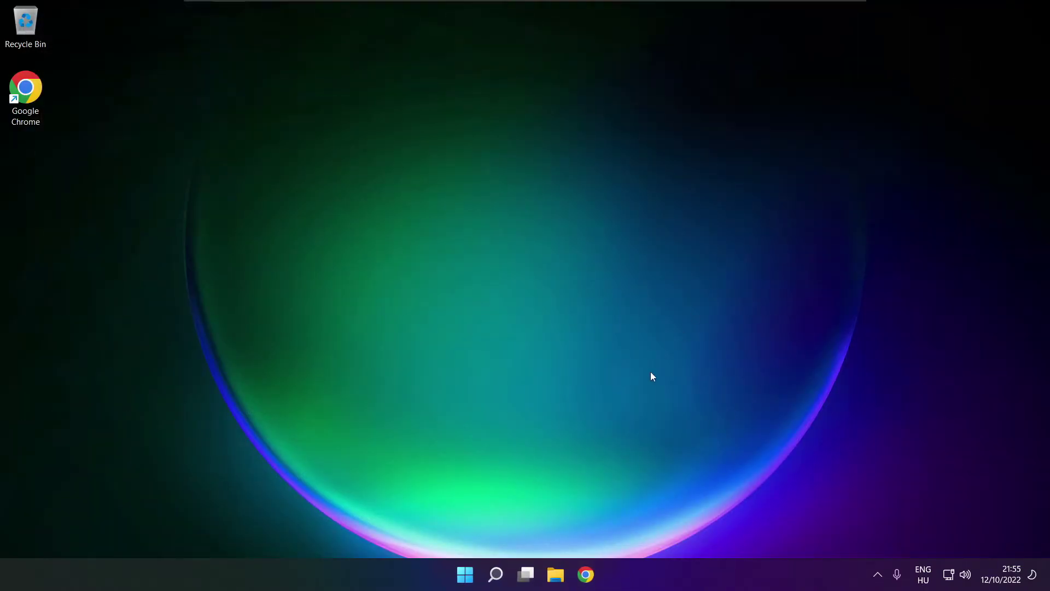
key(super)
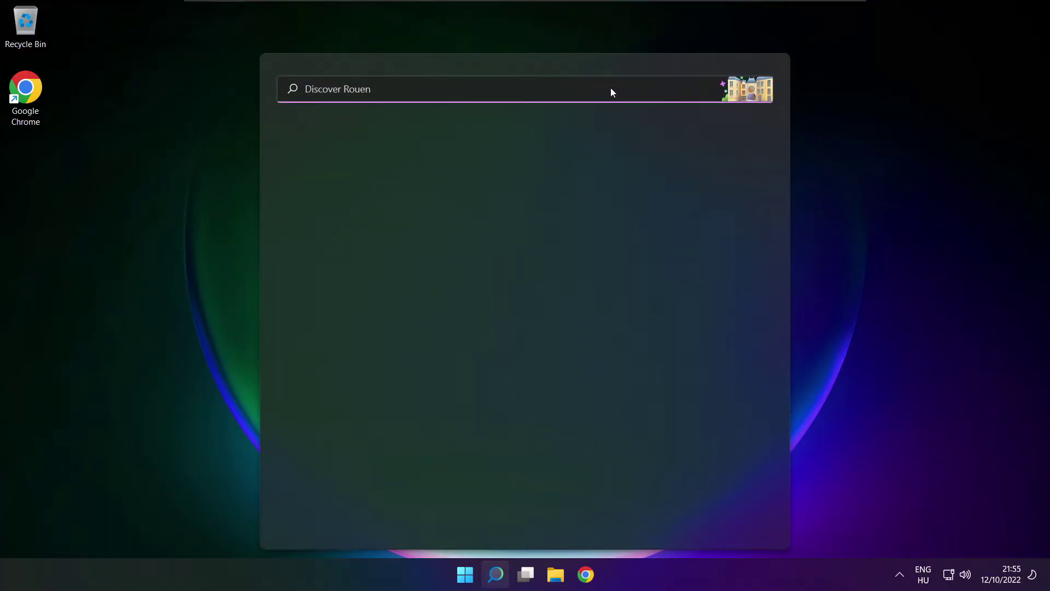
text(device manager)
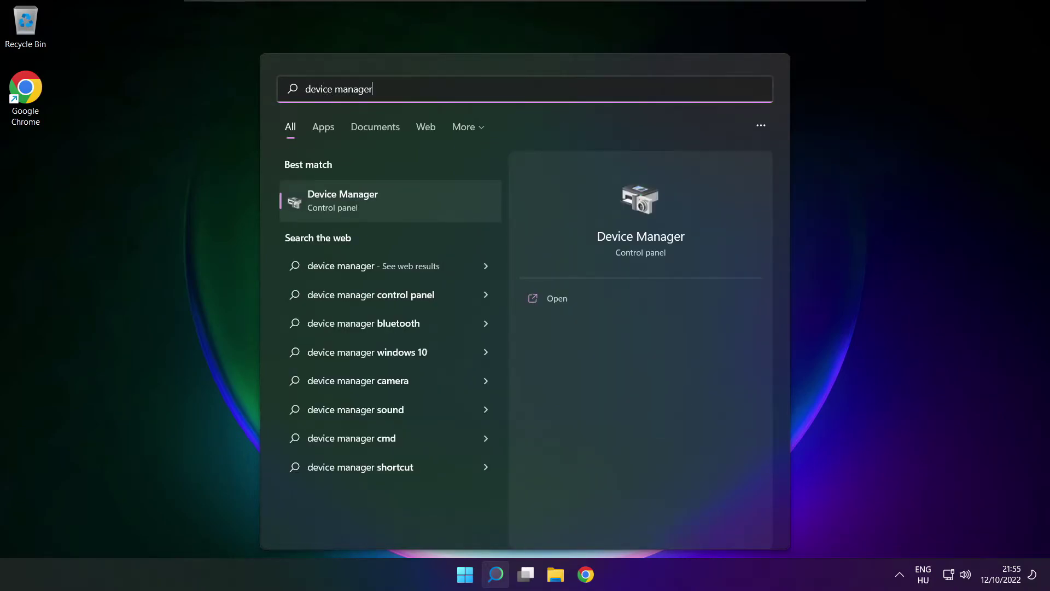
click(405, 202)
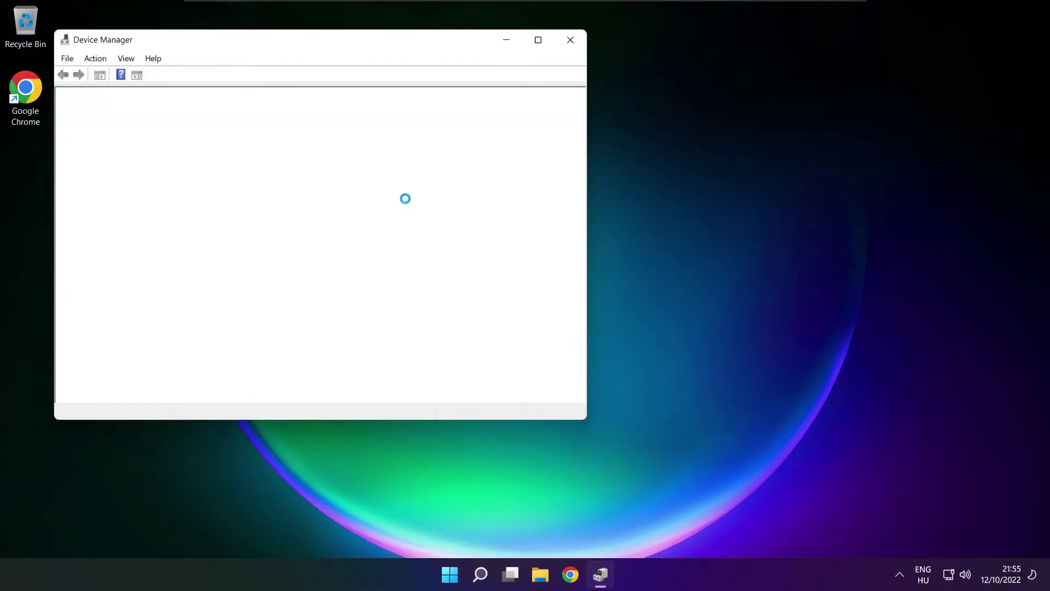
- Start Update driver for the High Definition Audio Device under Sound, video and game controllers
drag(329, 43, 550, 98)
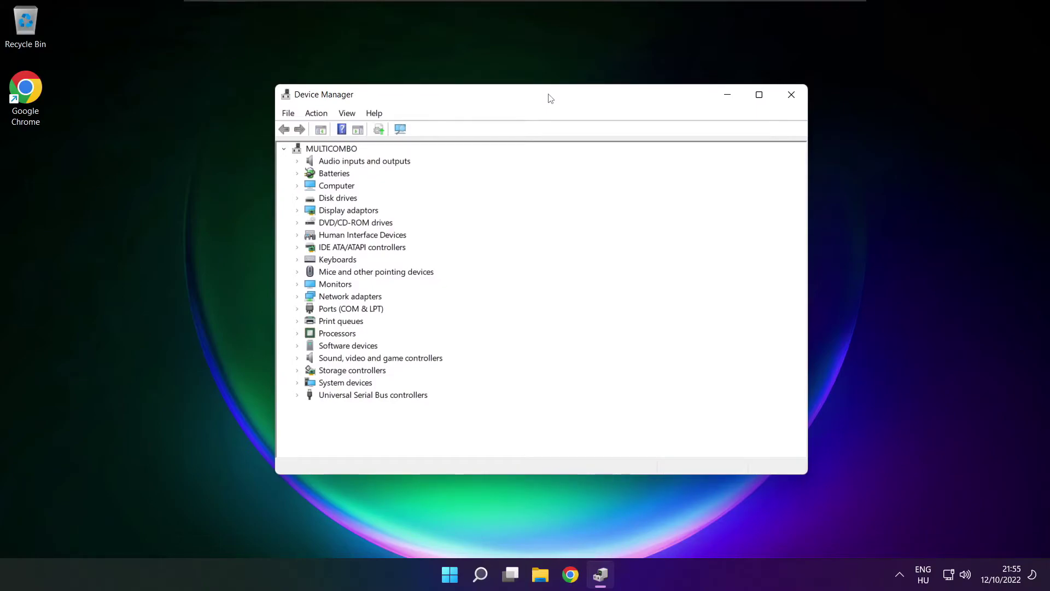
click(306, 360)
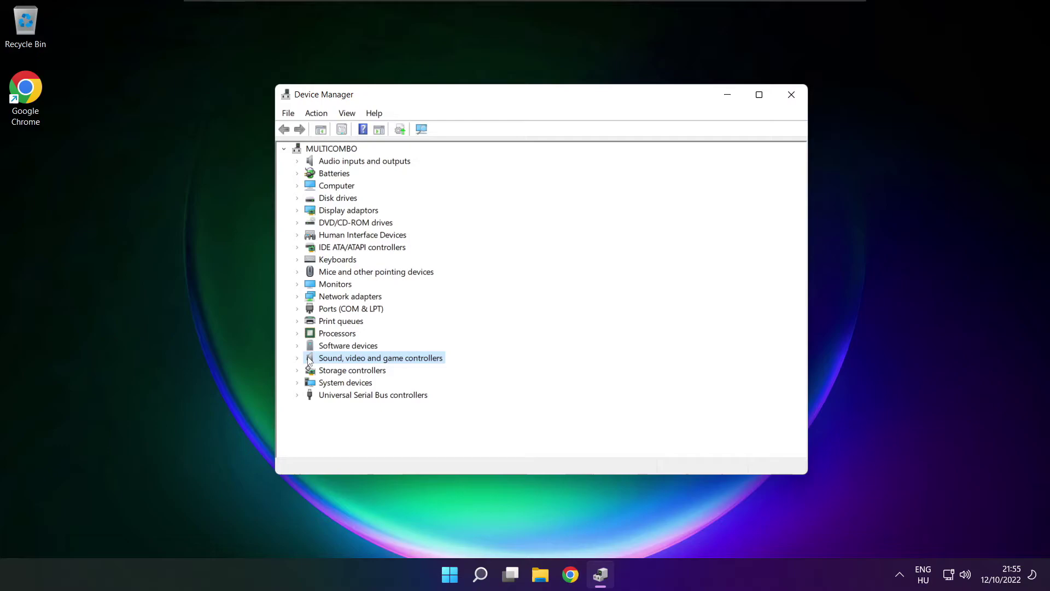
click(299, 358)
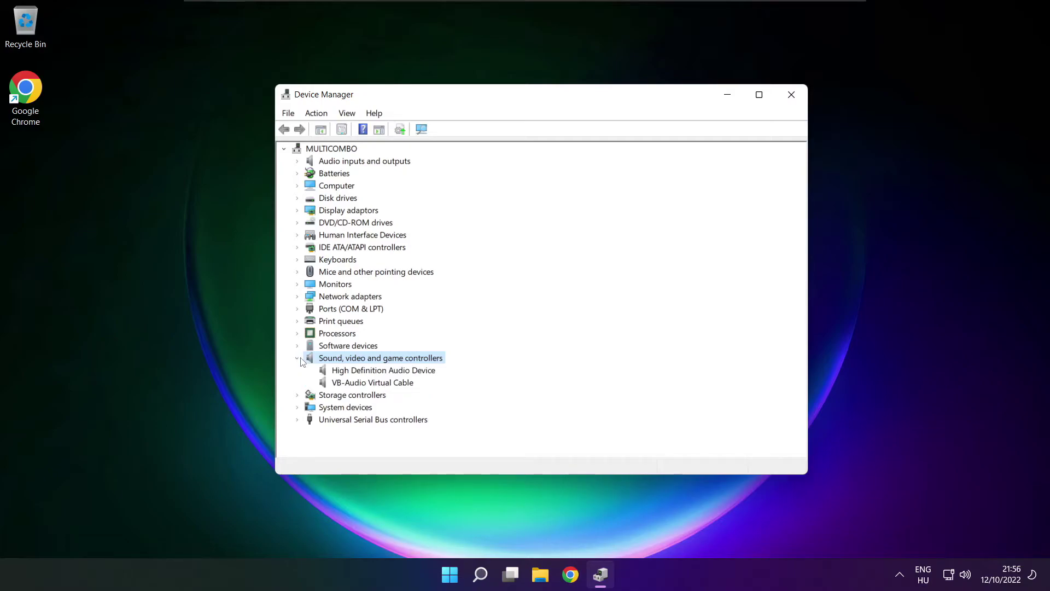
click(338, 371)
right_click(375, 373)
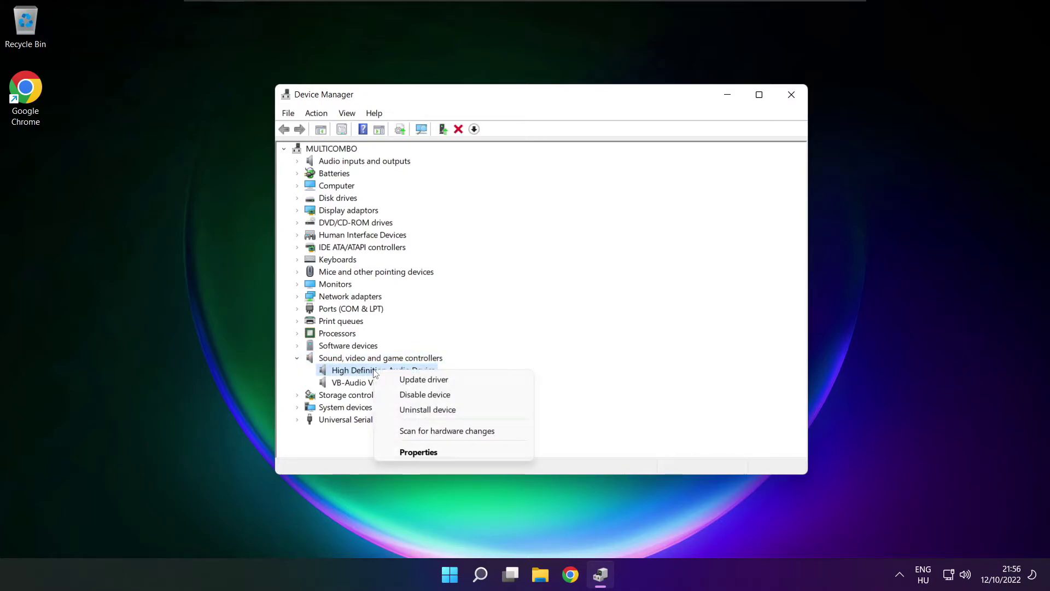
click(474, 382)
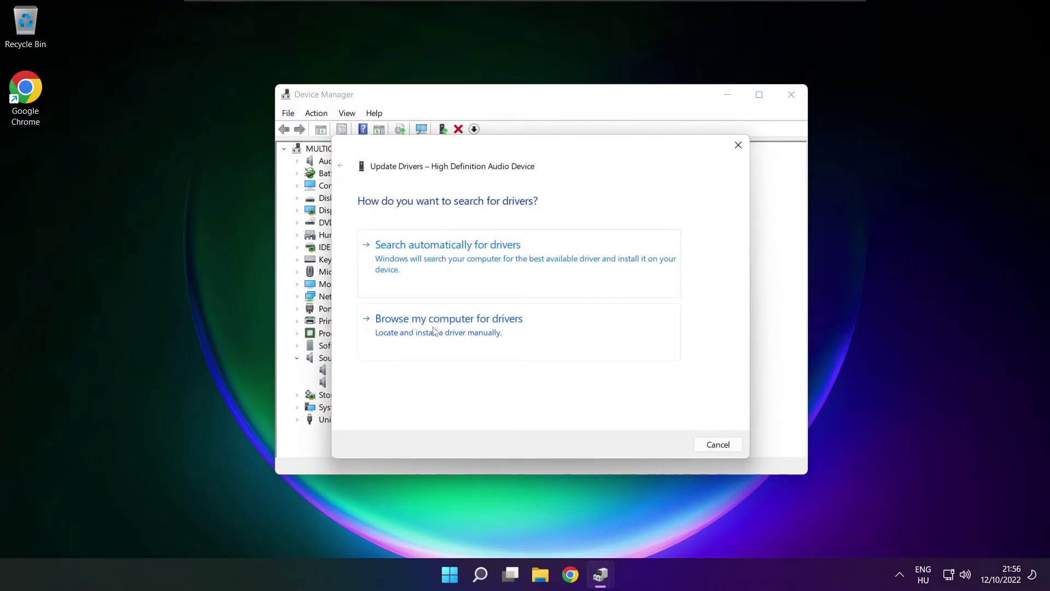
- Reinstall the High Definition Audio Device driver by picking it from the local driver list
click(473, 332)
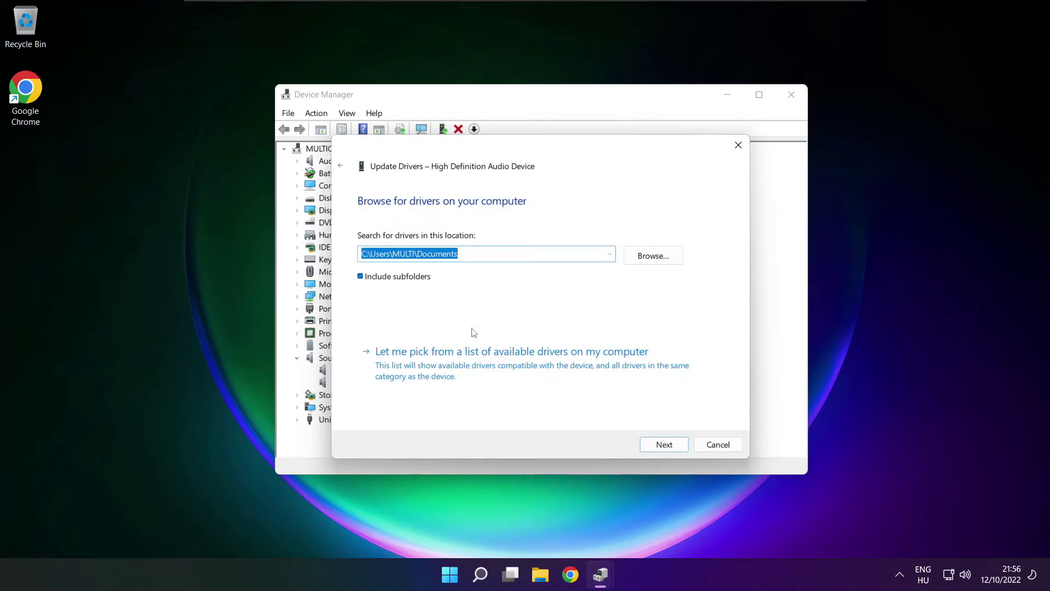
click(517, 372)
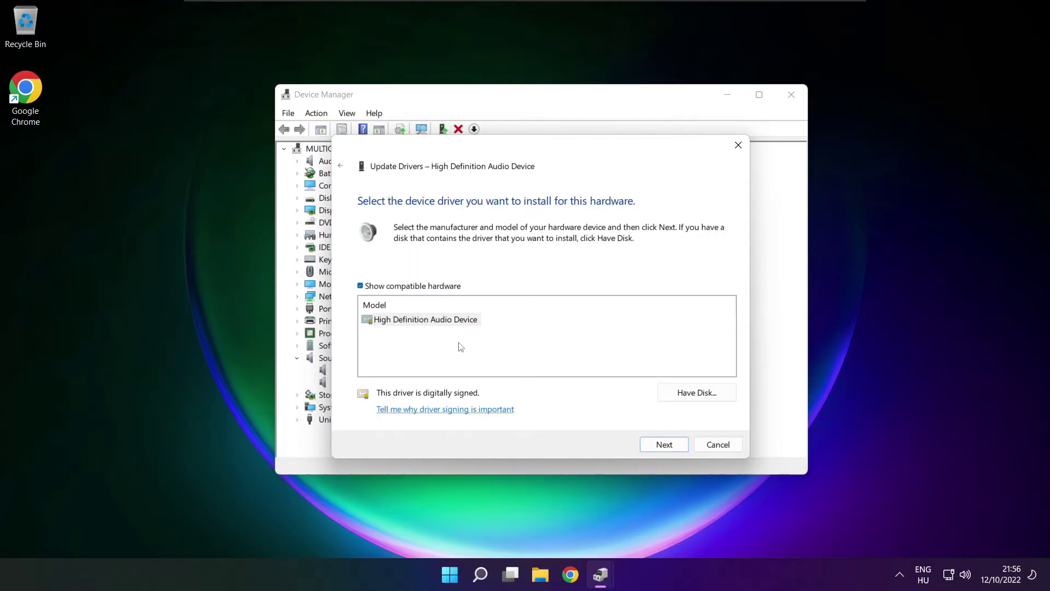
click(411, 322)
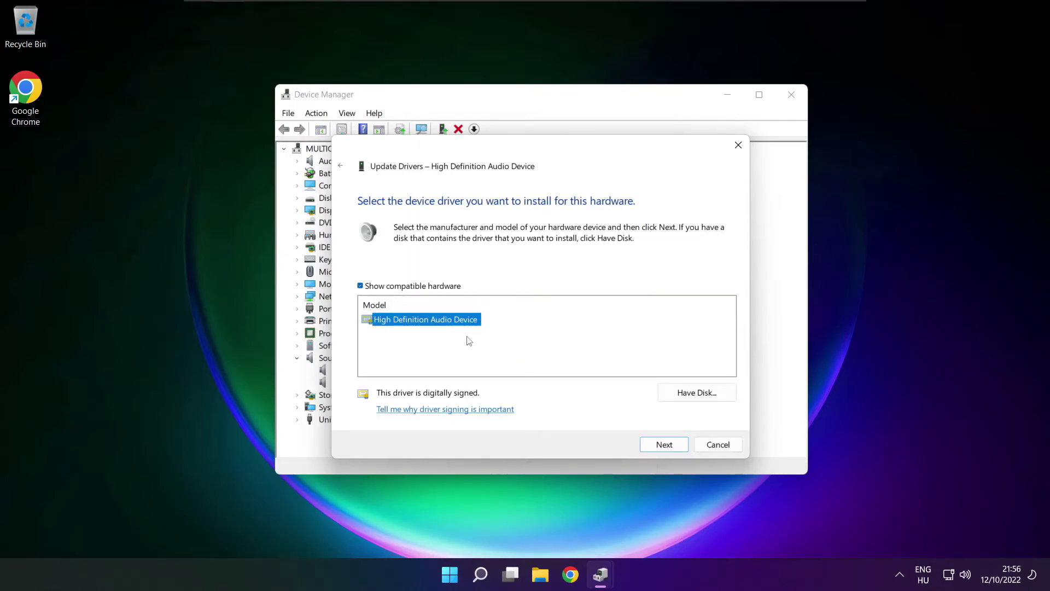
click(665, 445)
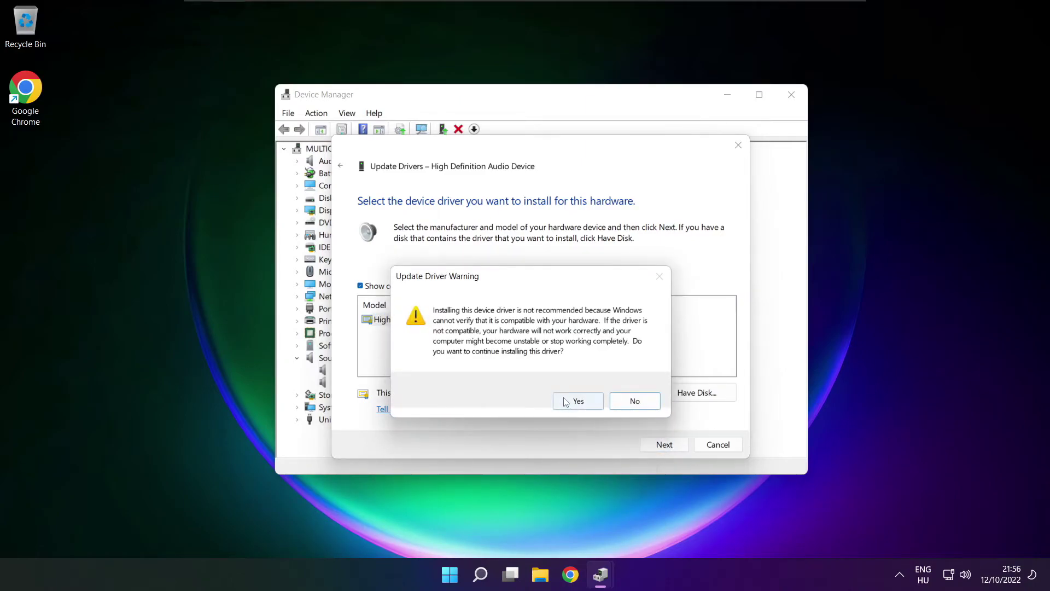
click(580, 402)
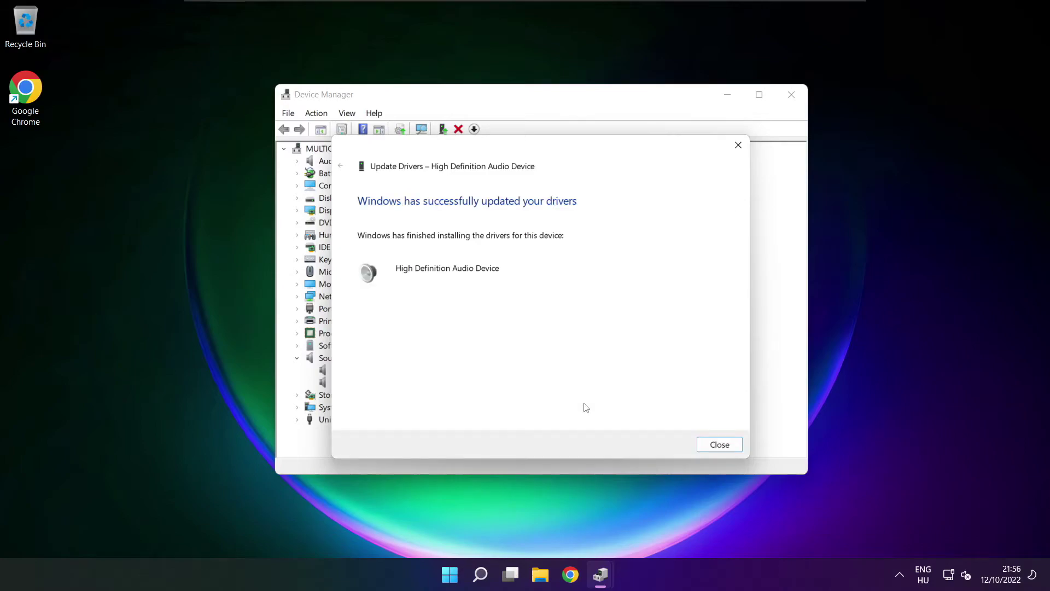
click(723, 446)
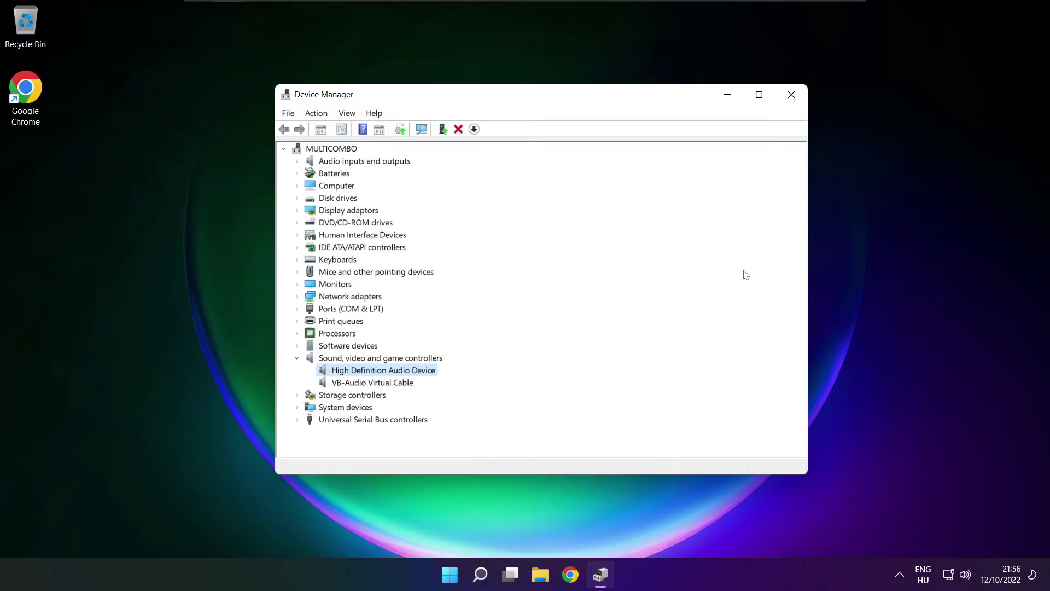
- Close Device Manager and reopen Settings on System > Sound, showing the High Definition Audio Device speakers
click(793, 96)
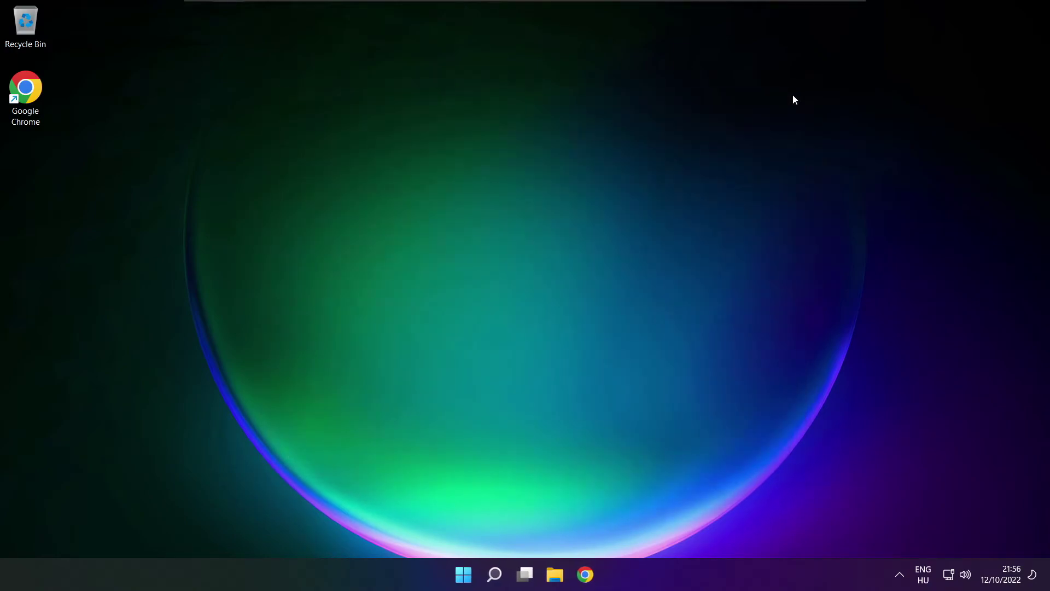
click(464, 576)
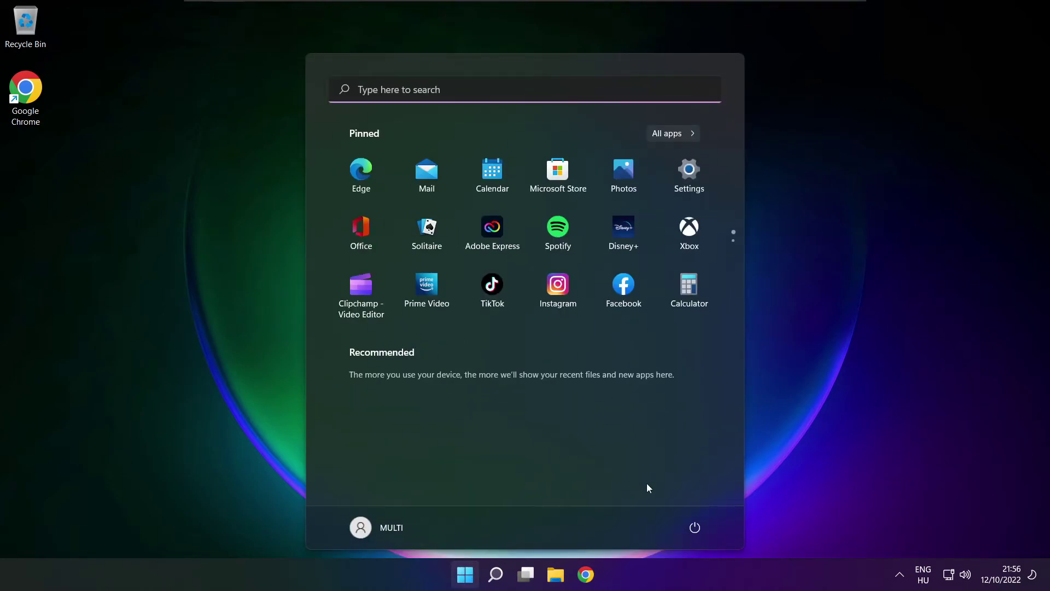
click(696, 525)
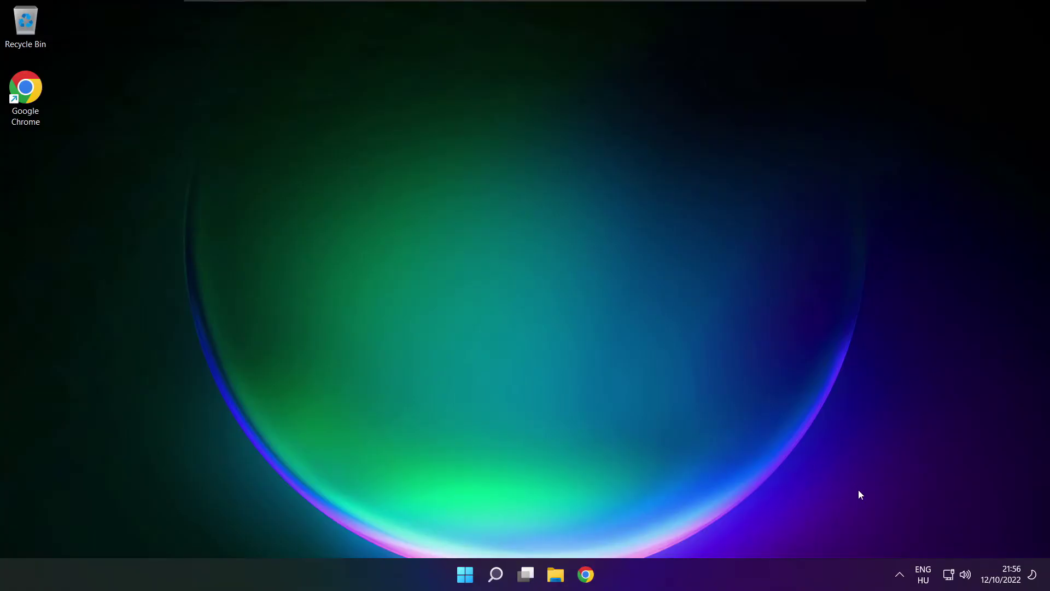
right_click(965, 574)
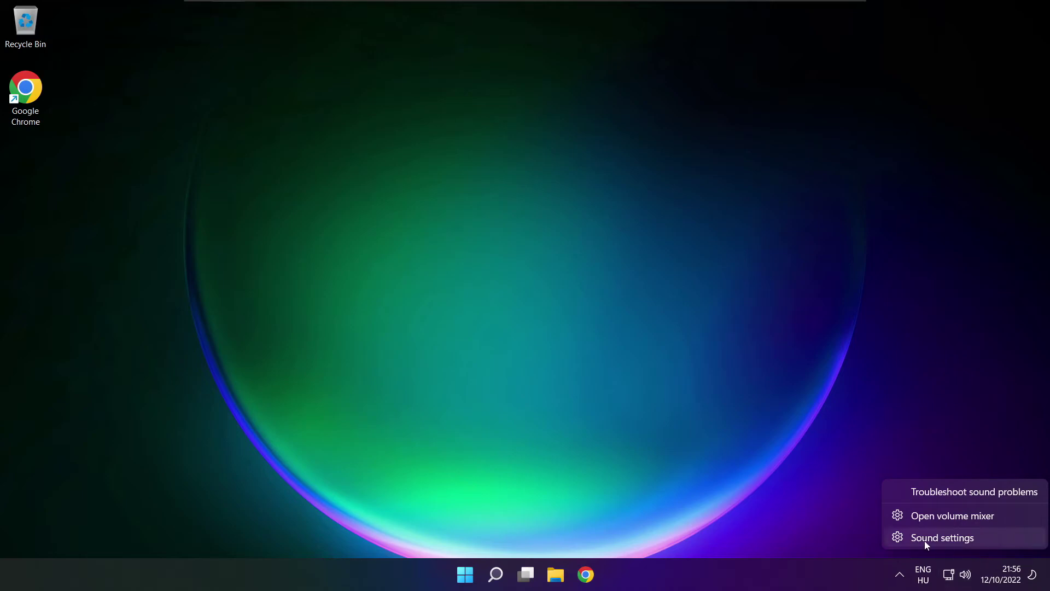
click(981, 539)
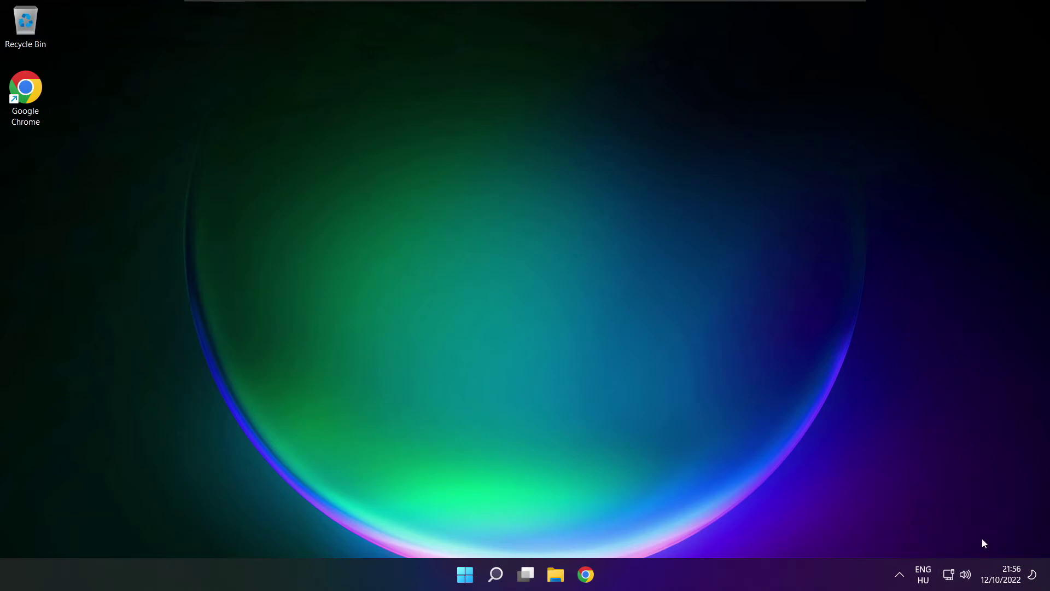
key(super+i)
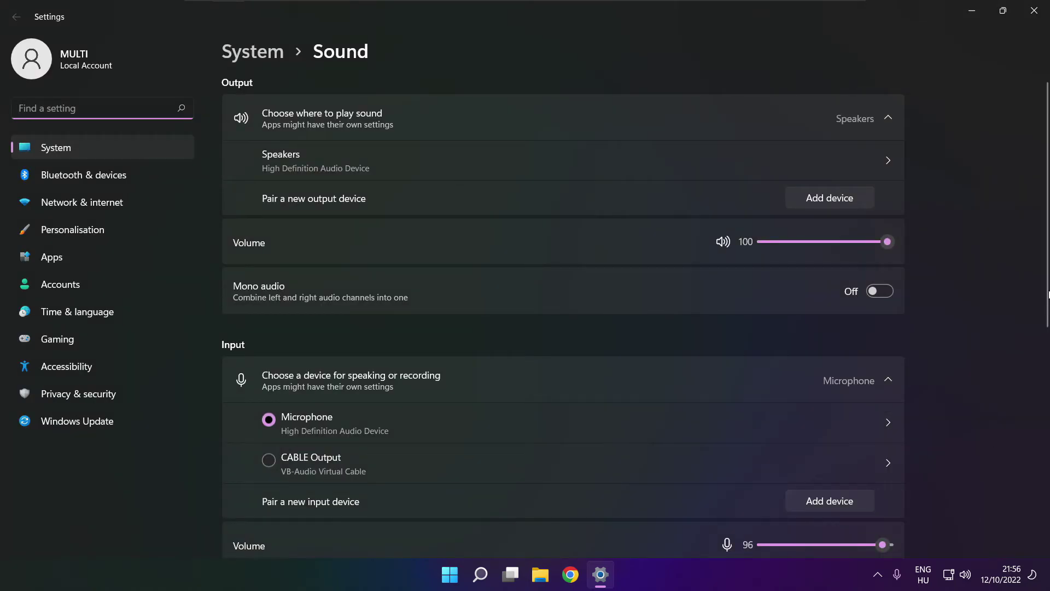
- Start the Playing Audio troubleshooter for output devices from the Sound page's Advanced section
scroll(1046, 247, down, 6)
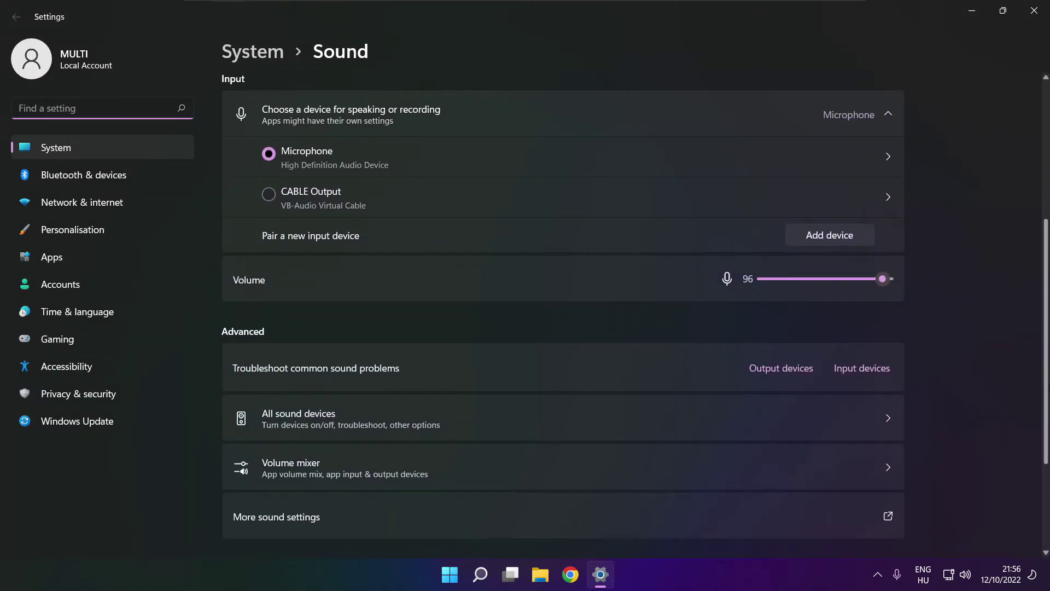
scroll(635, 314, down, 1)
scroll(1041, 458, down, 1)
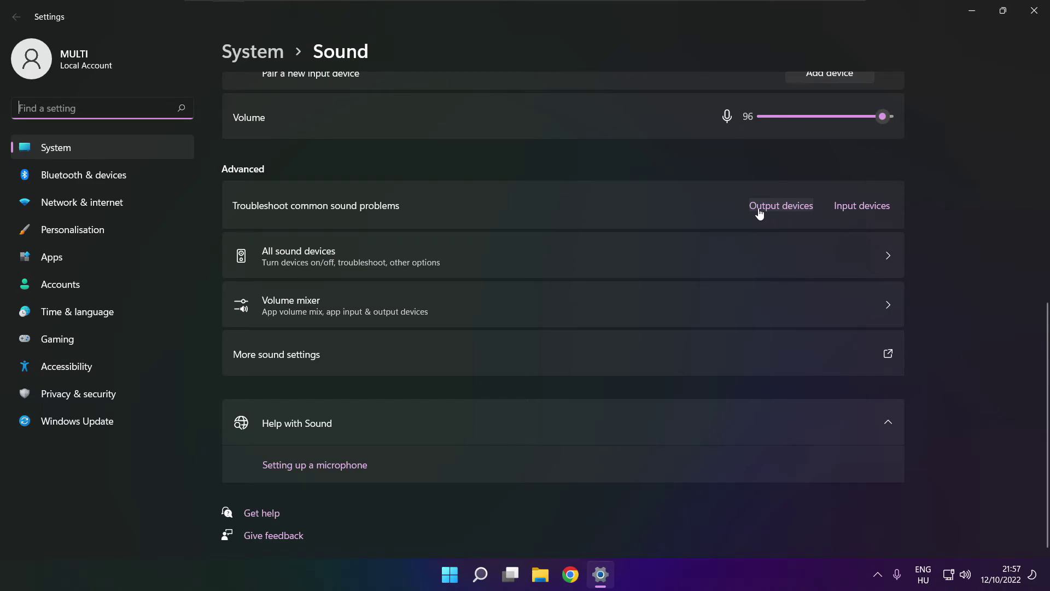
click(785, 212)
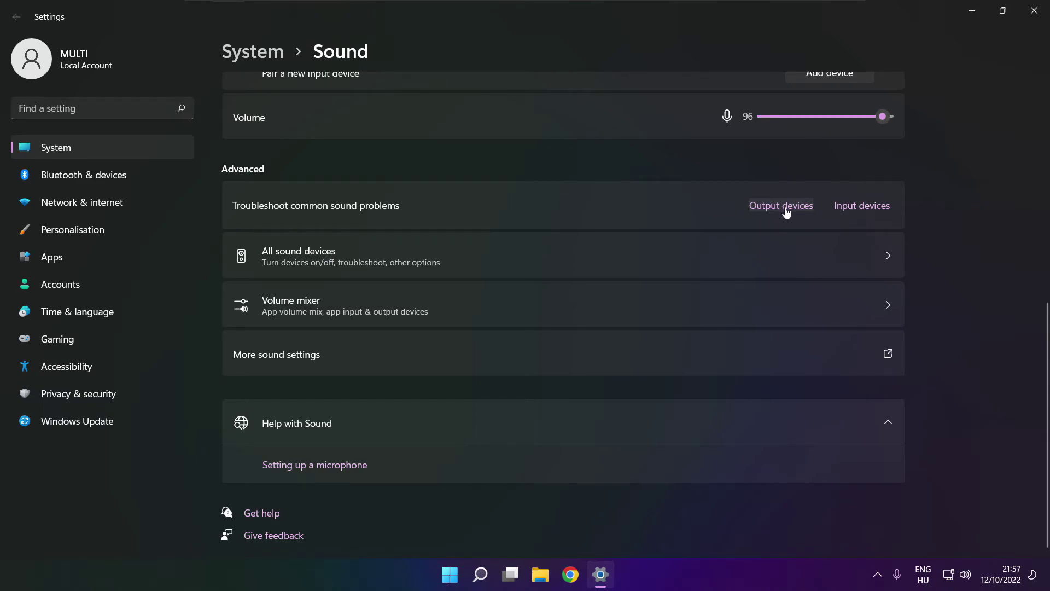